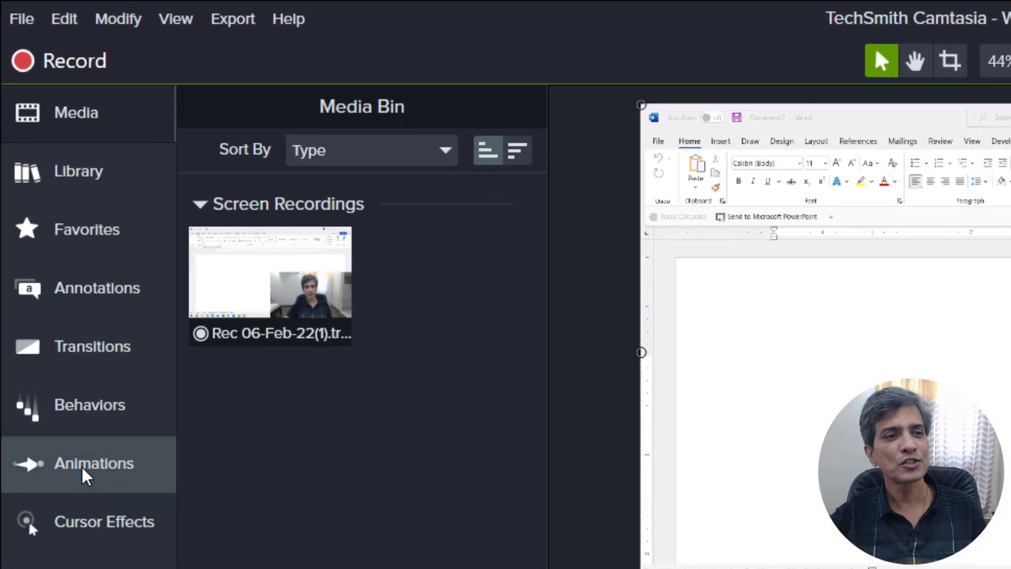
Step: Zoom the Word recording to 189% with Zoom-n-Pan, then scale it back to fit at 100%
click(86, 474)
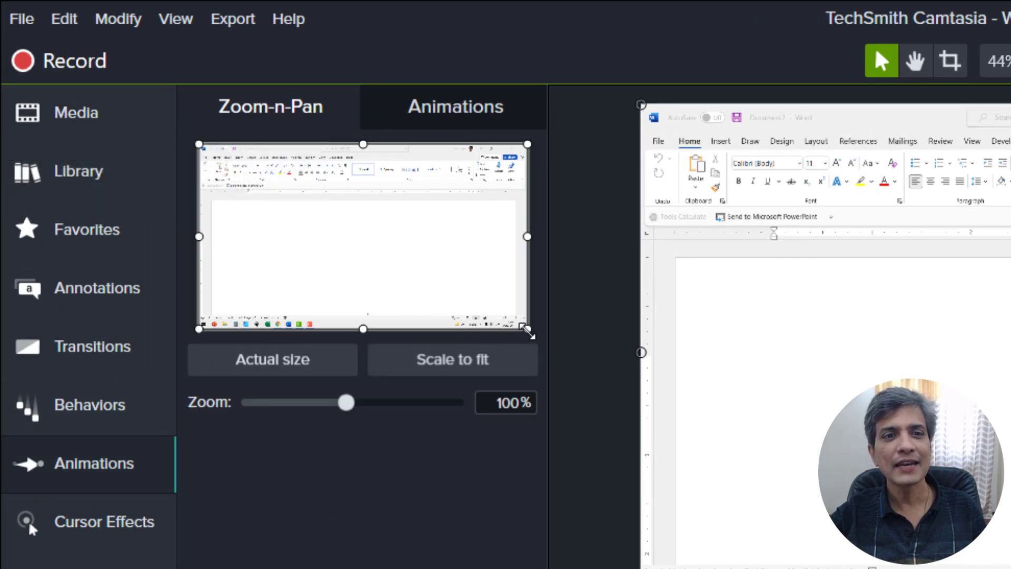
drag(527, 331, 372, 219)
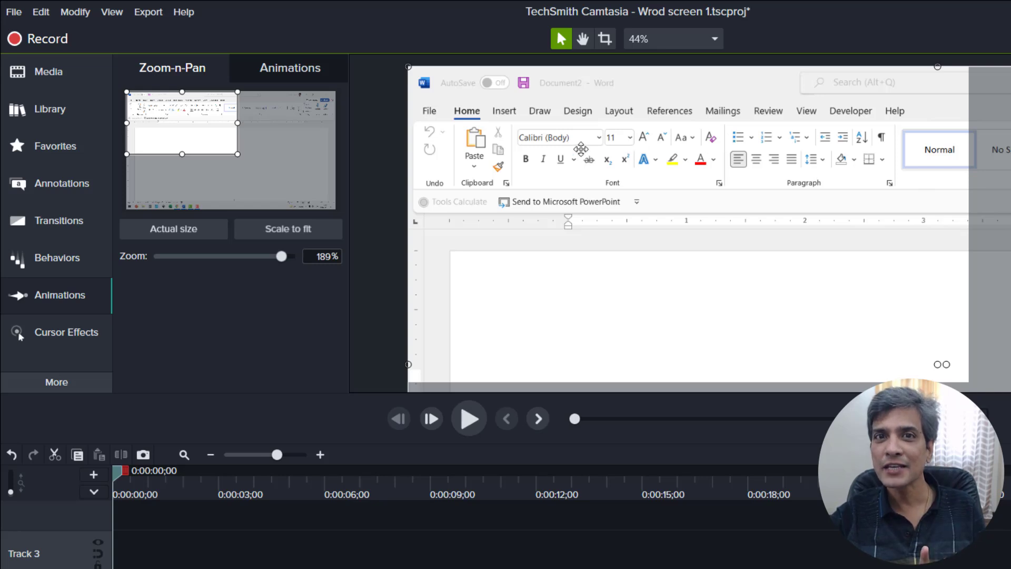
click(293, 229)
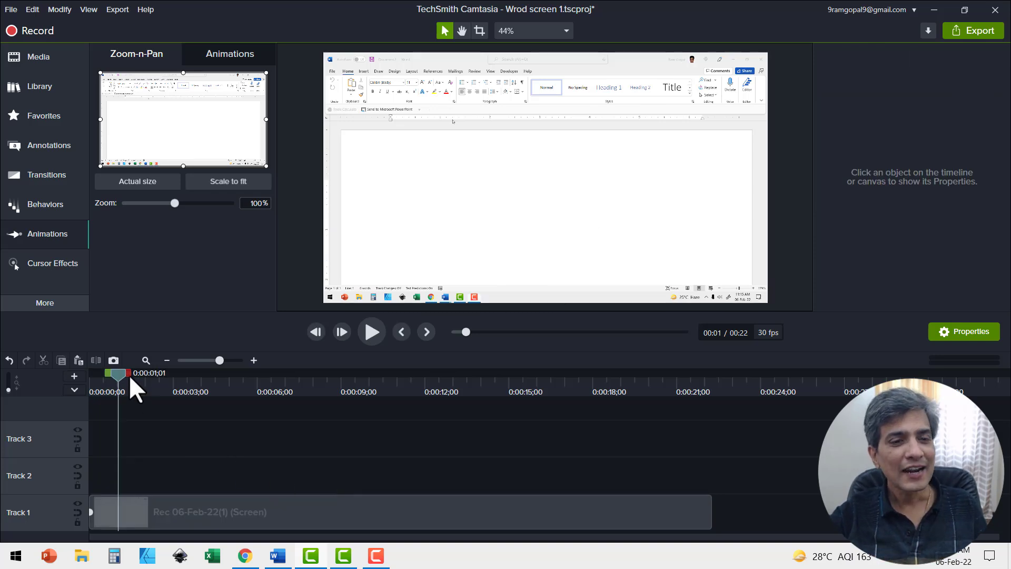
Step: Copy the 1–9 second range onto Track 2 and align the copy to start near 1 second
drag(128, 371, 355, 406)
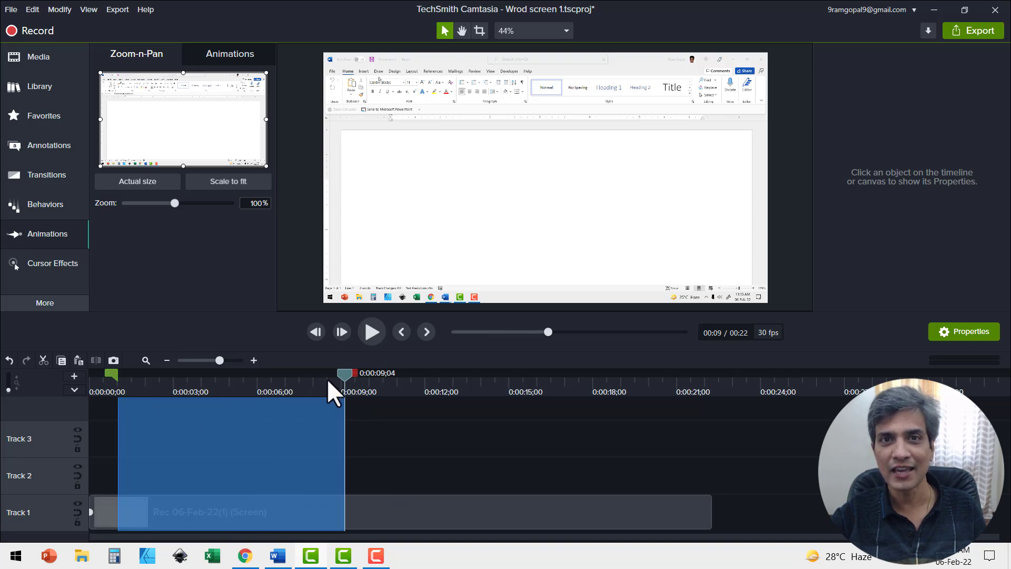
key(ctrl+c)
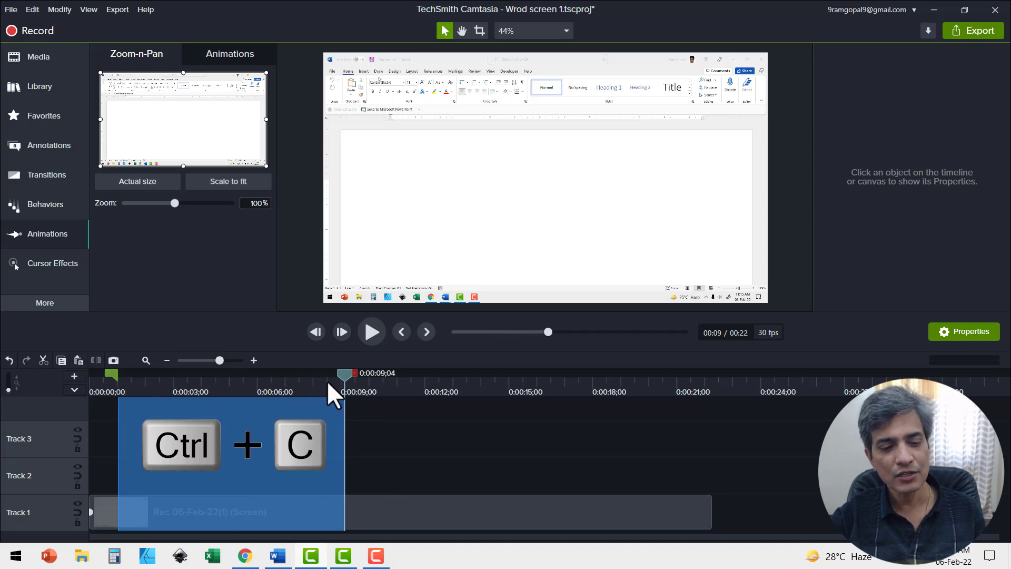
key(ctrl+v)
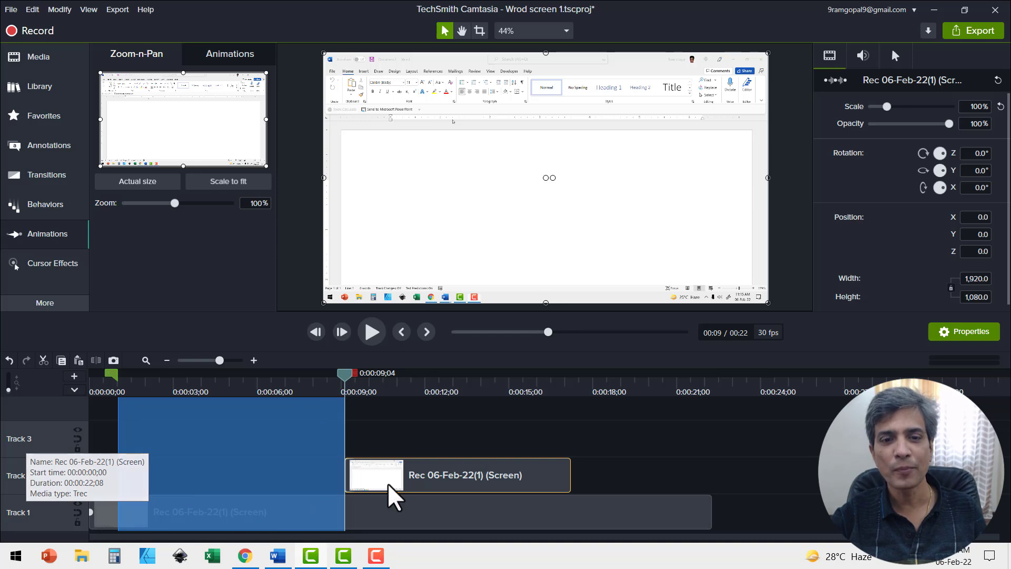
drag(416, 472, 188, 485)
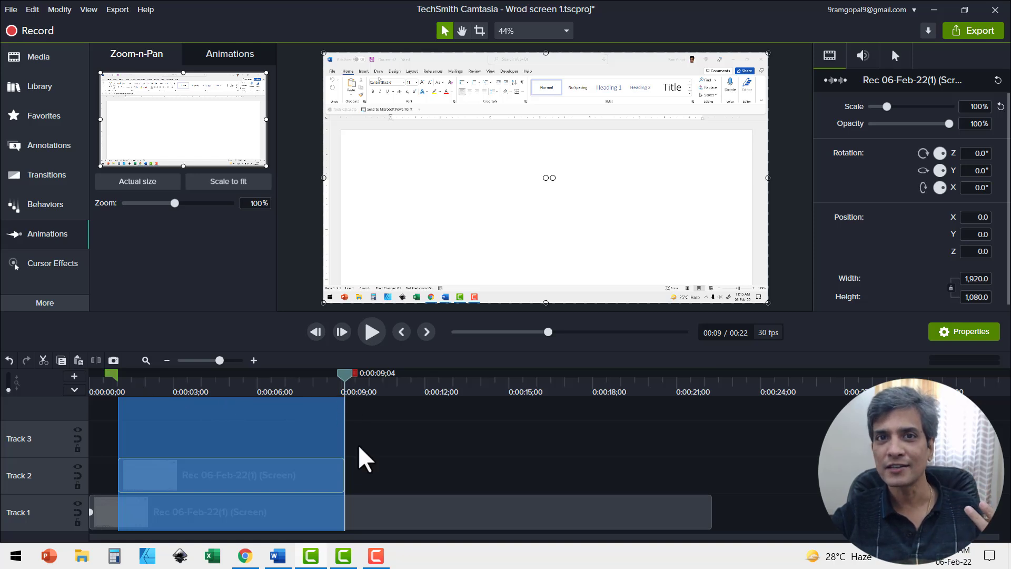
Step: Clear the time-range selection, set the playhead to about 5 seconds, and select the Track 2 copy
click(381, 516)
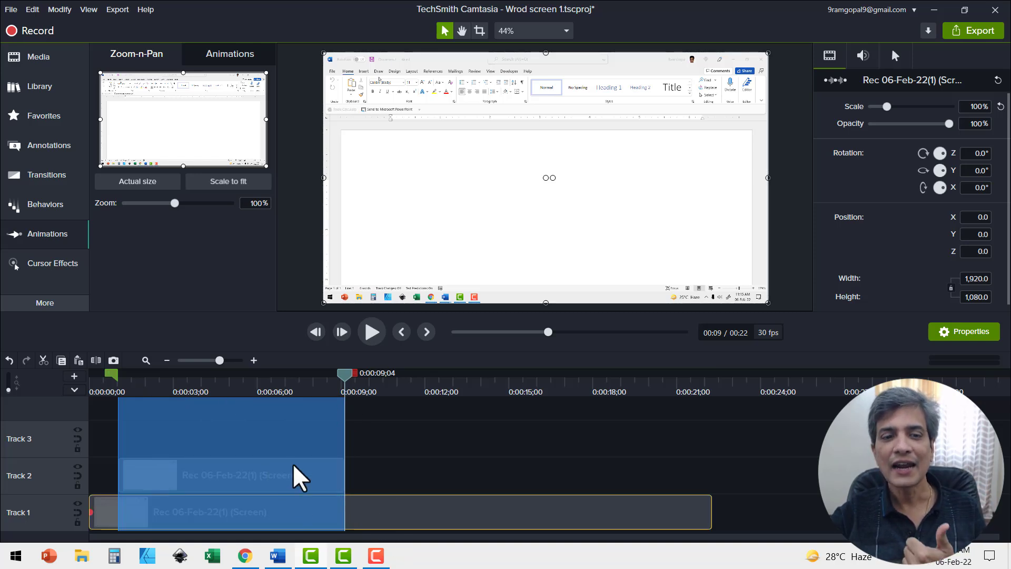
click(284, 472)
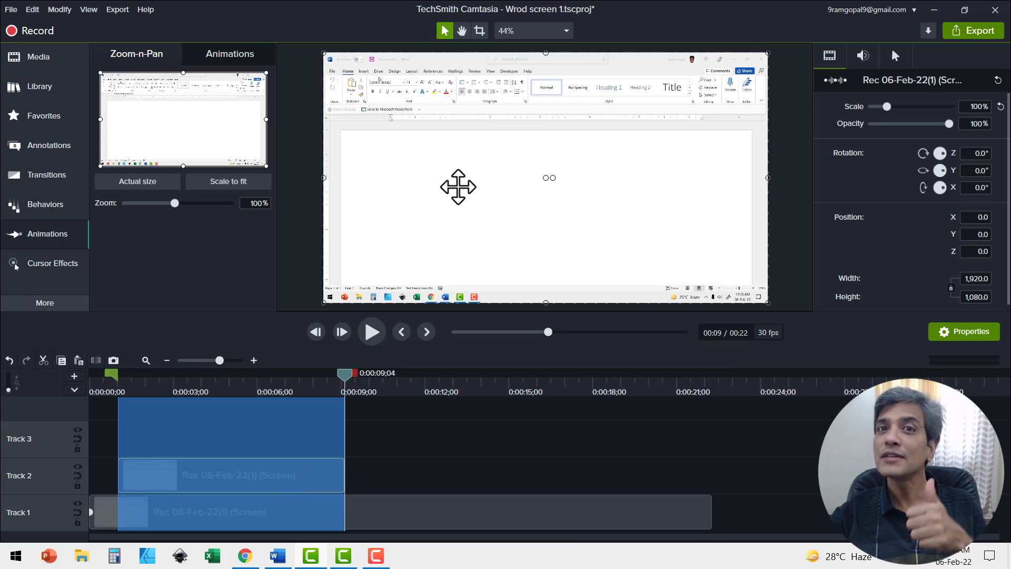
click(345, 374)
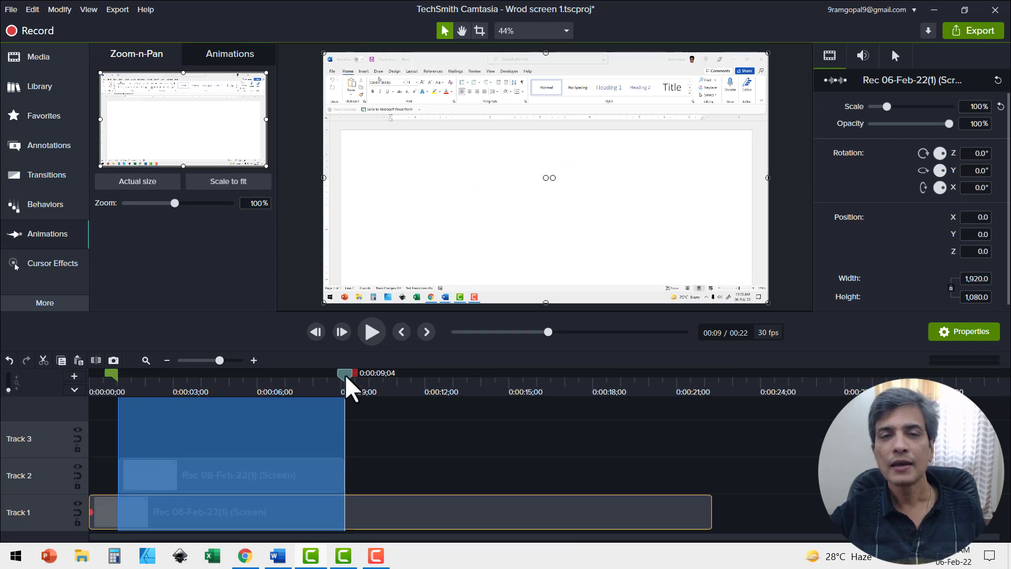
click(343, 373)
drag(343, 372, 237, 373)
click(551, 182)
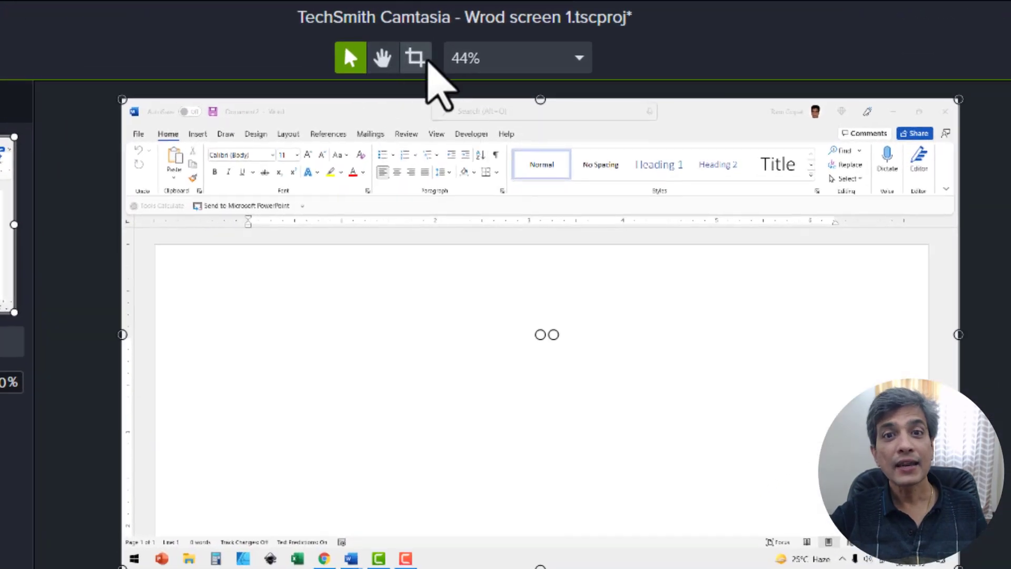
Step: Crop the Track 2 copy from the bottom, right and left to isolate Word's Font group
key(alt)
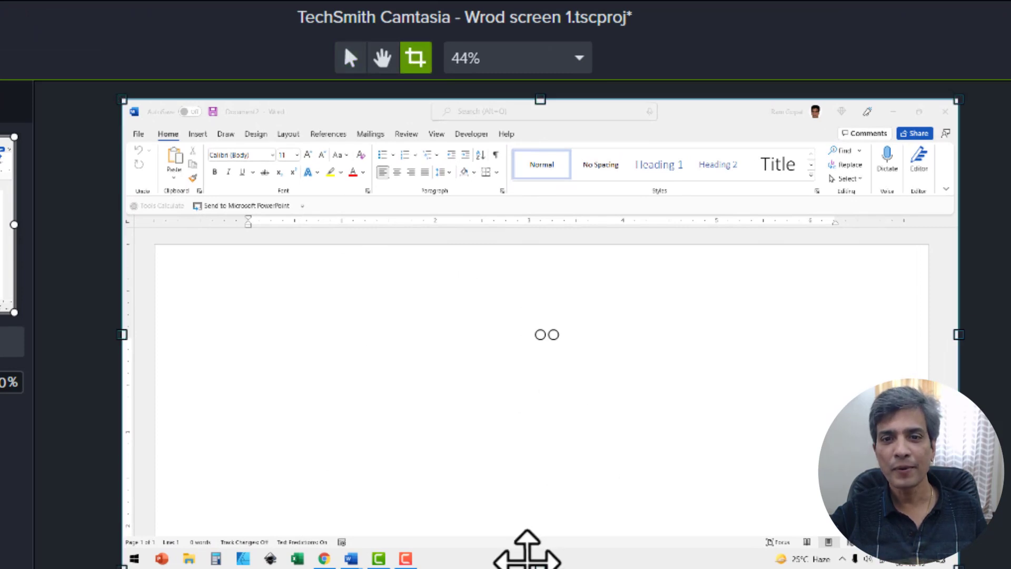
drag(538, 548, 648, 196)
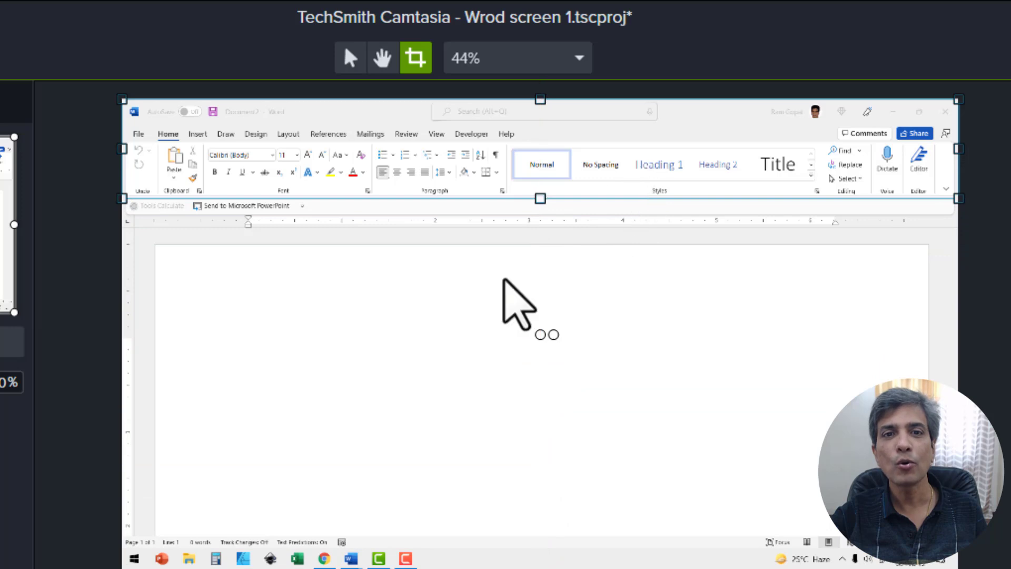
drag(959, 149, 375, 149)
drag(113, 150, 192, 150)
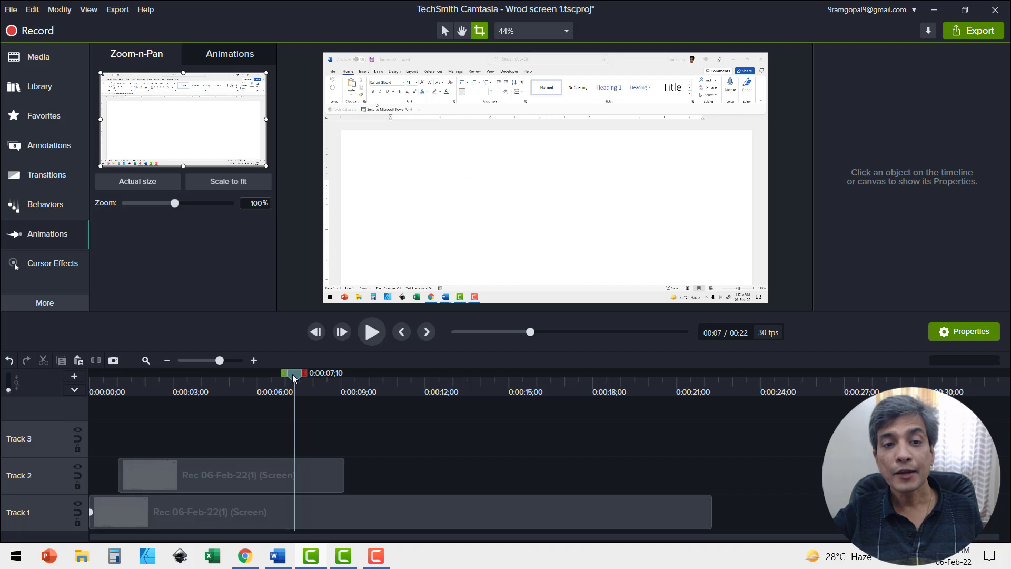
drag(294, 378, 139, 406)
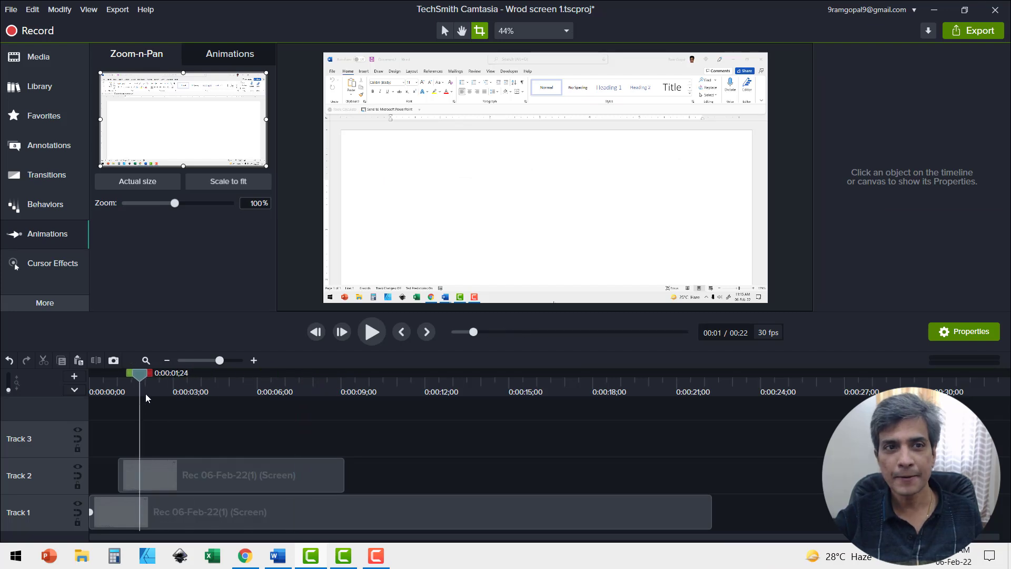
Step: Apply a Custom animation to the cropped Font-group clip so it enlarges to 274.8%
click(238, 58)
drag(138, 96, 146, 475)
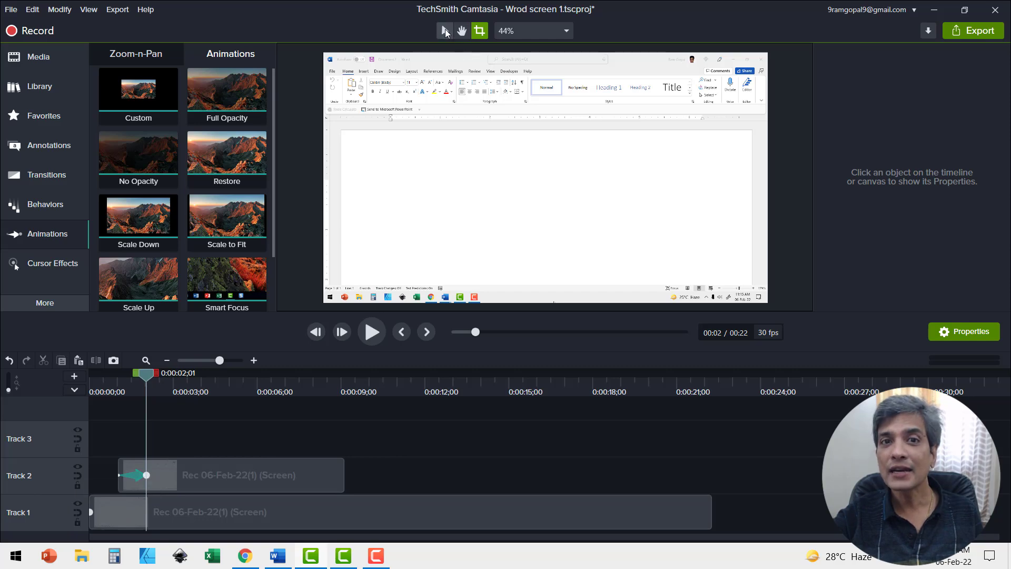
click(444, 30)
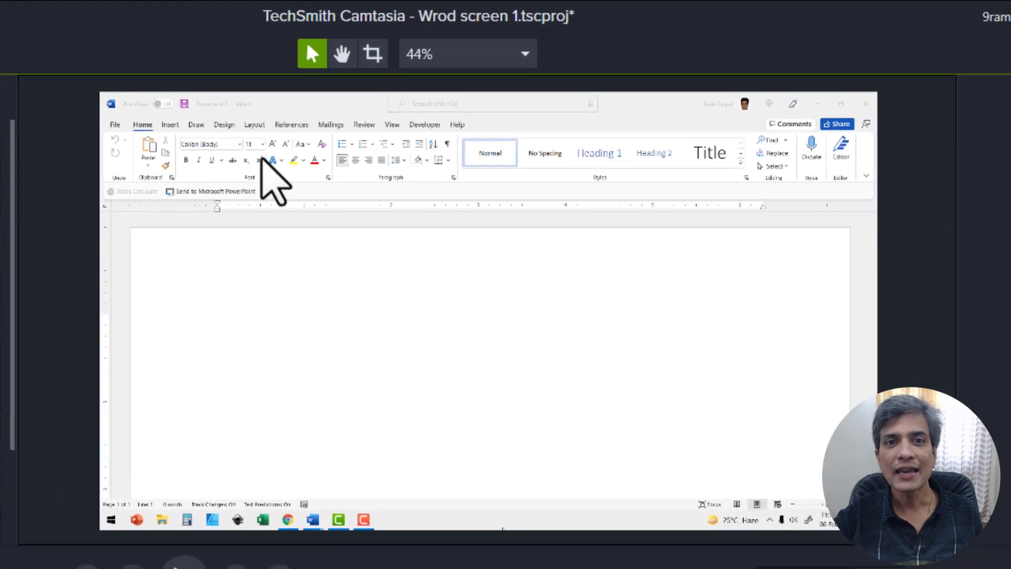
click(373, 109)
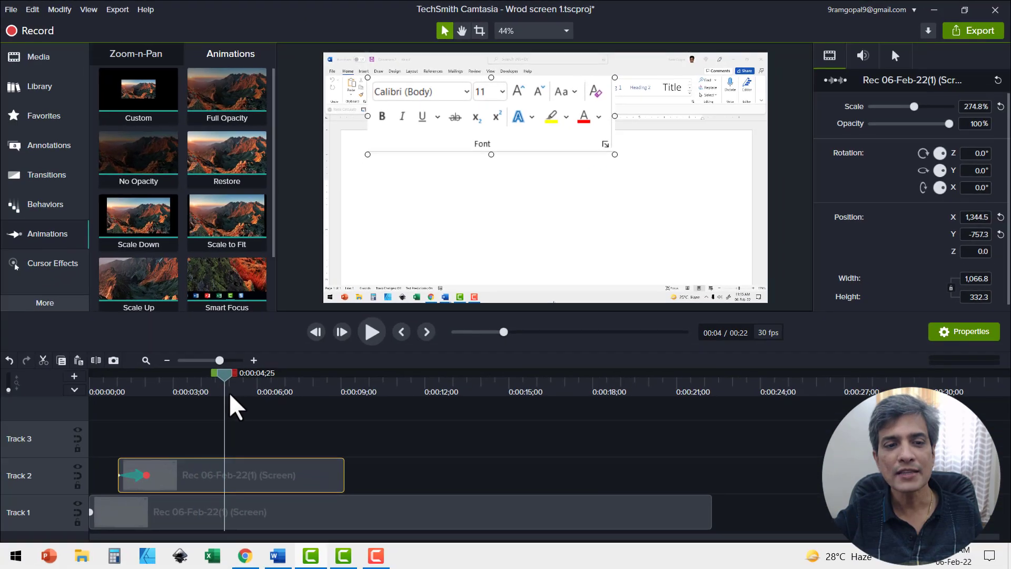
Step: Add a Restore animation at about 6.5 seconds and play back the animated clip
drag(229, 393, 314, 403)
drag(207, 154, 338, 481)
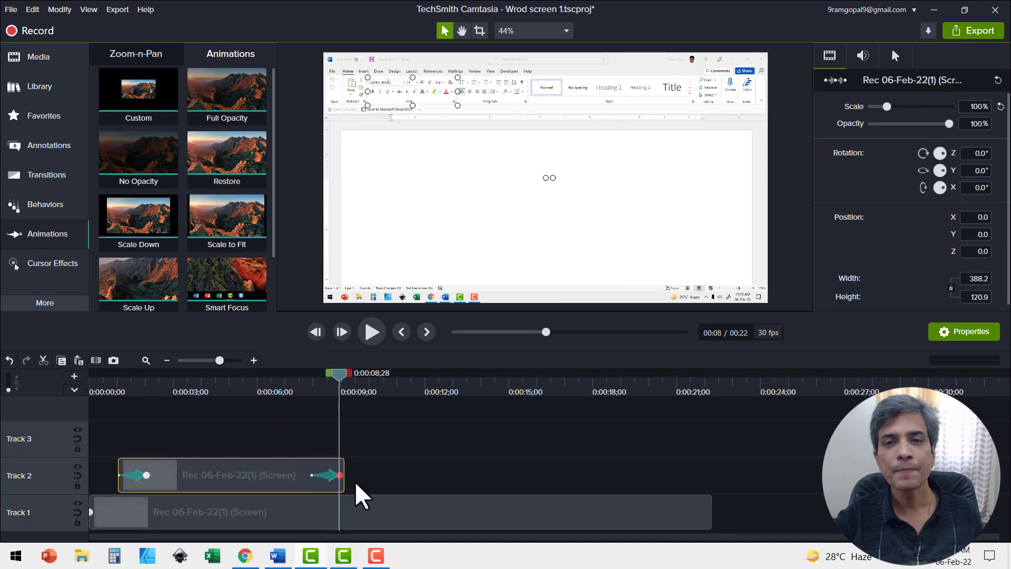
drag(212, 386, 112, 403)
click(378, 331)
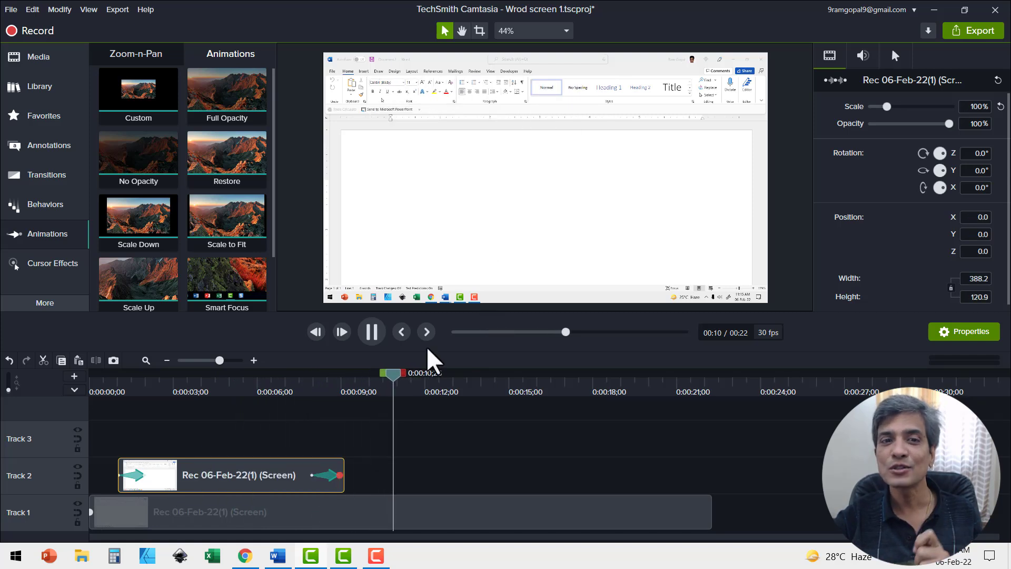
click(372, 332)
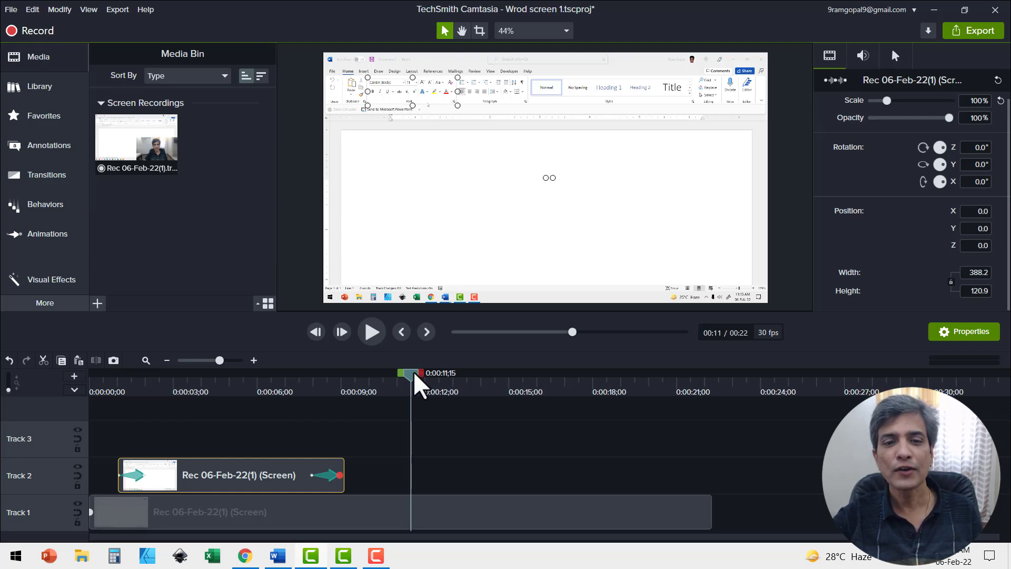
Step: Add a red Border effect with thickness 5 to the Font-group clip
drag(409, 377, 231, 402)
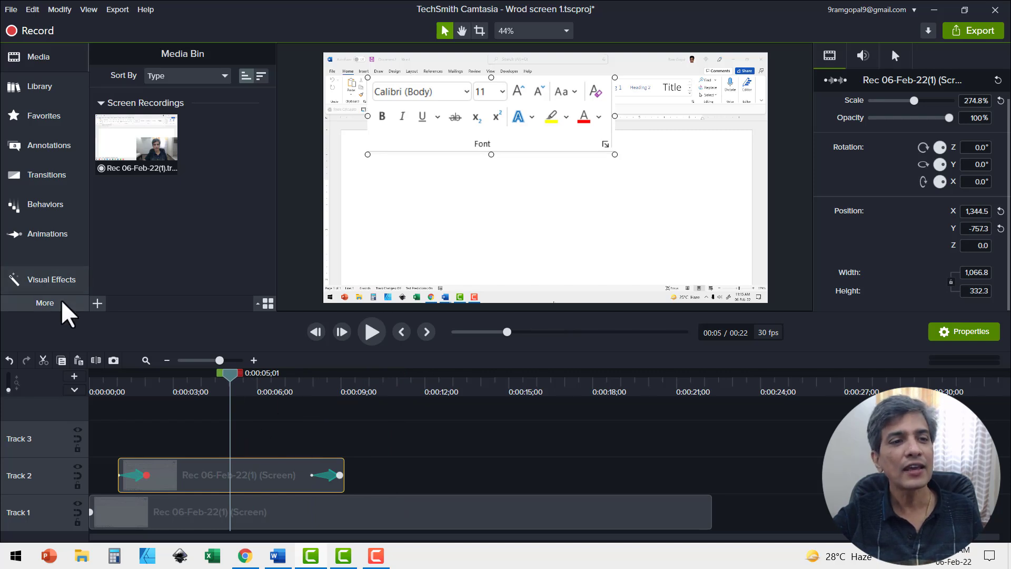
click(54, 278)
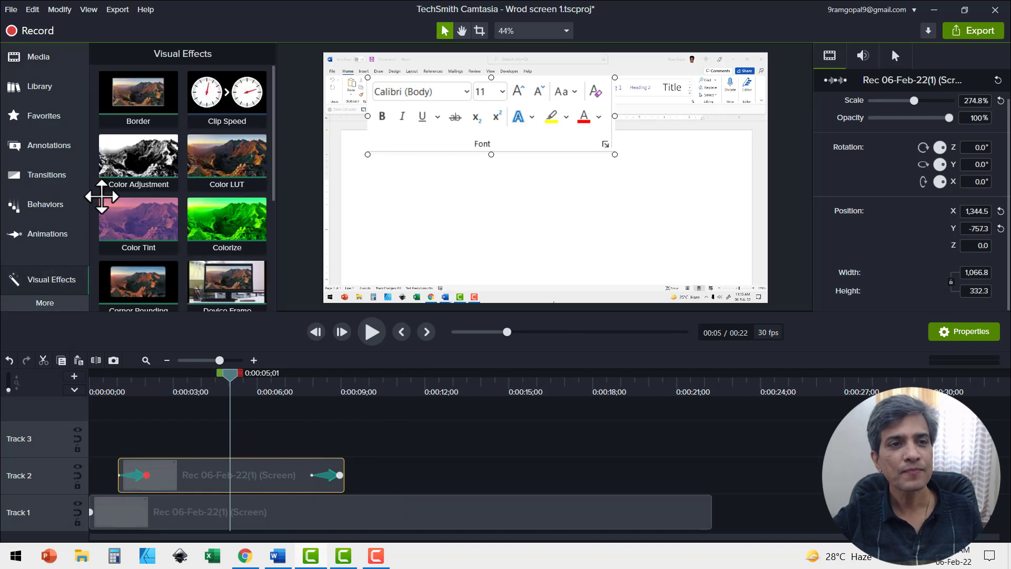
drag(139, 179, 175, 467)
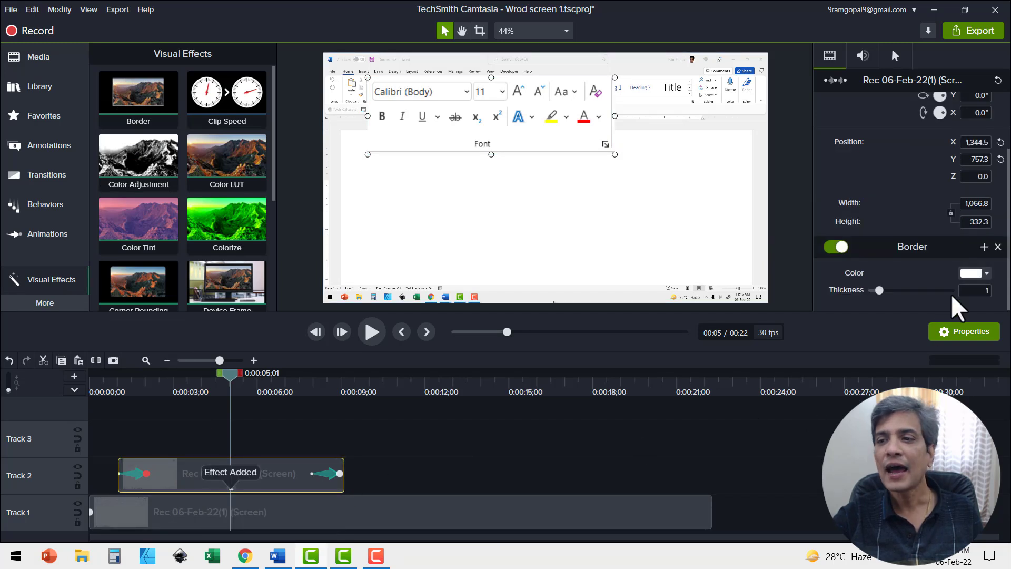
click(987, 272)
click(896, 315)
drag(885, 294, 897, 292)
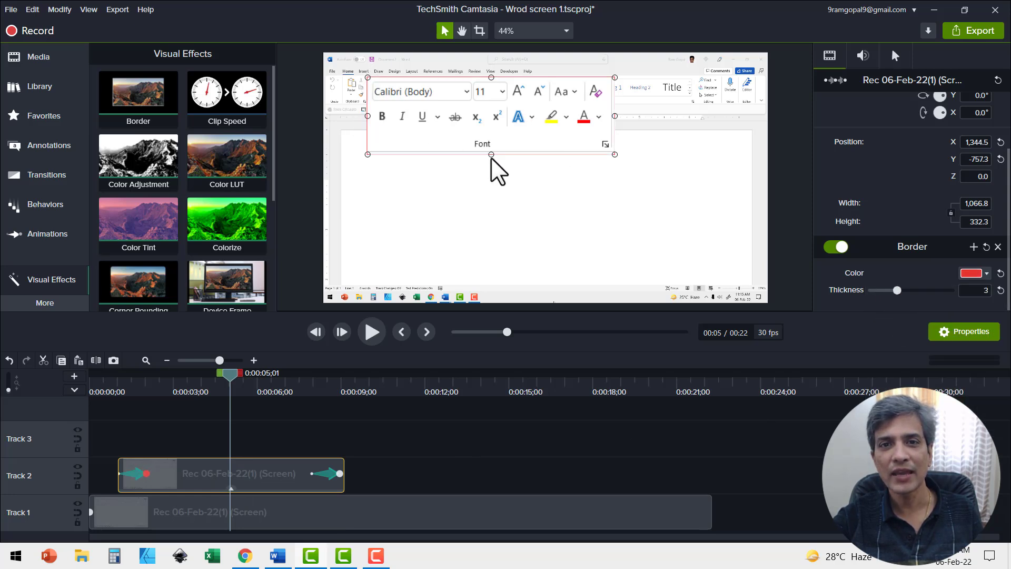
drag(898, 294, 906, 296)
Step: Rewind and play the preview to check the red border, then stop it
drag(230, 379, 112, 418)
key(space)
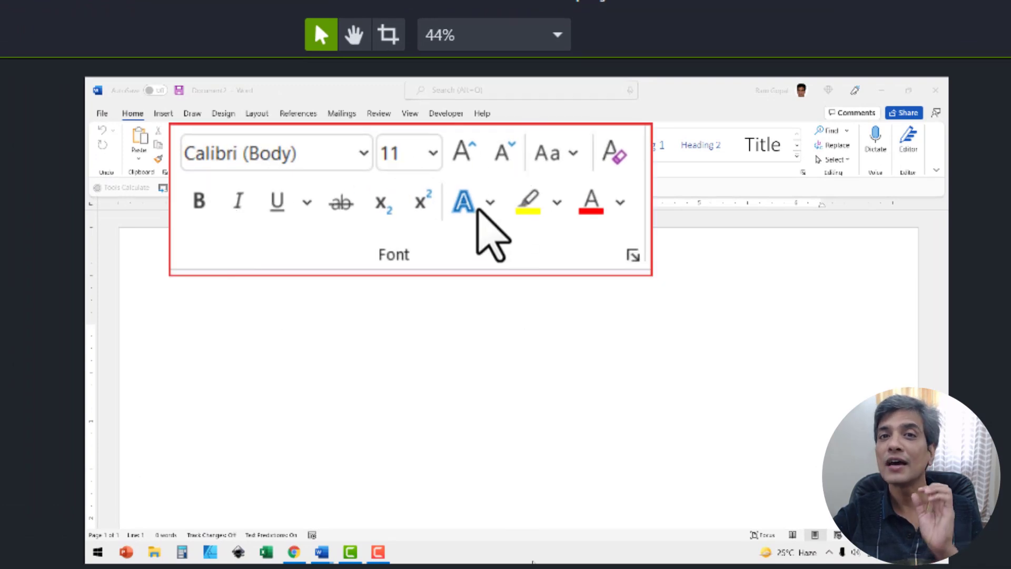
click(188, 126)
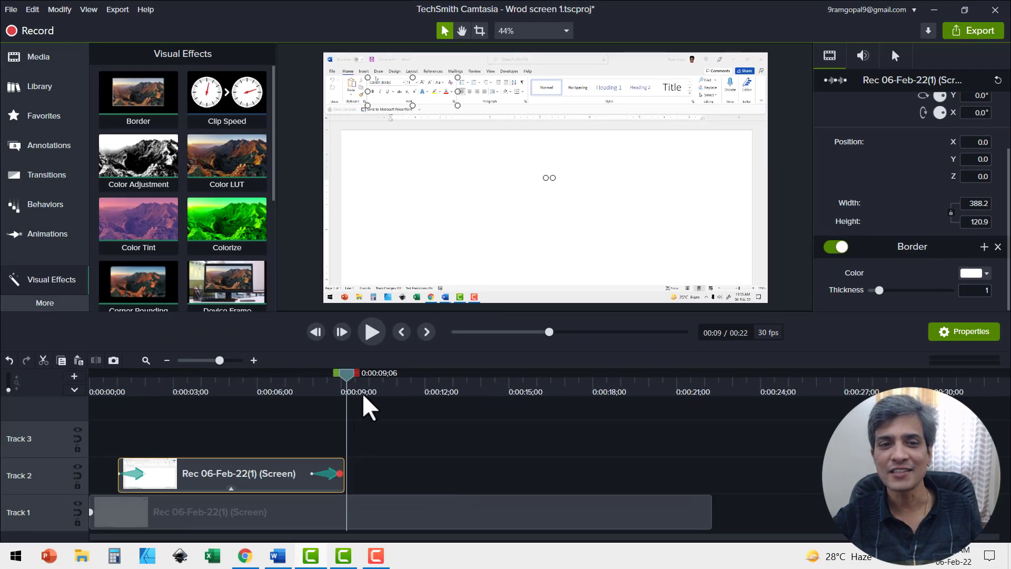
drag(362, 393, 446, 391)
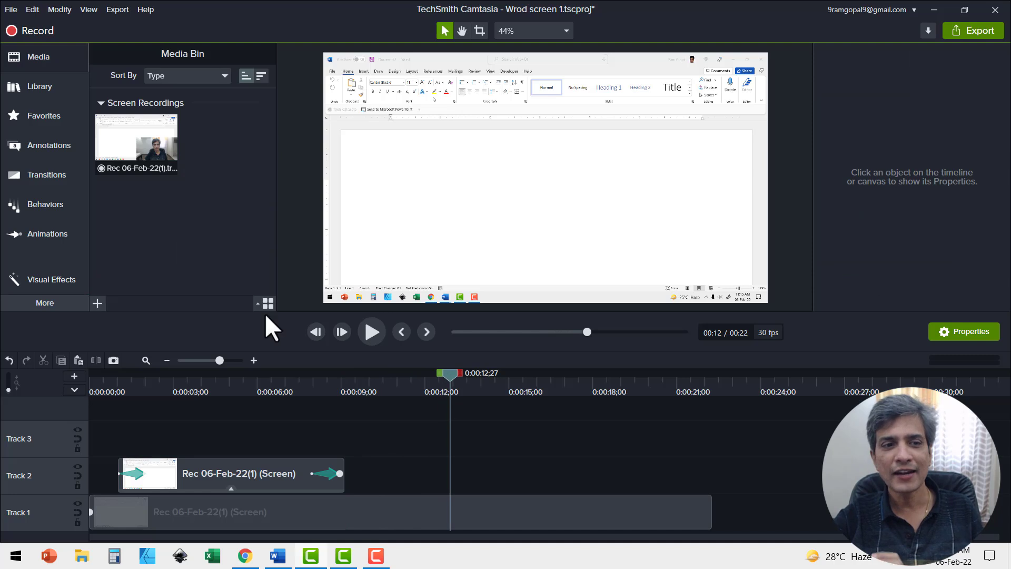
Step: Apply a Custom animation to the Track 1 Word clip, tilt it in 3D and reposition it
click(58, 236)
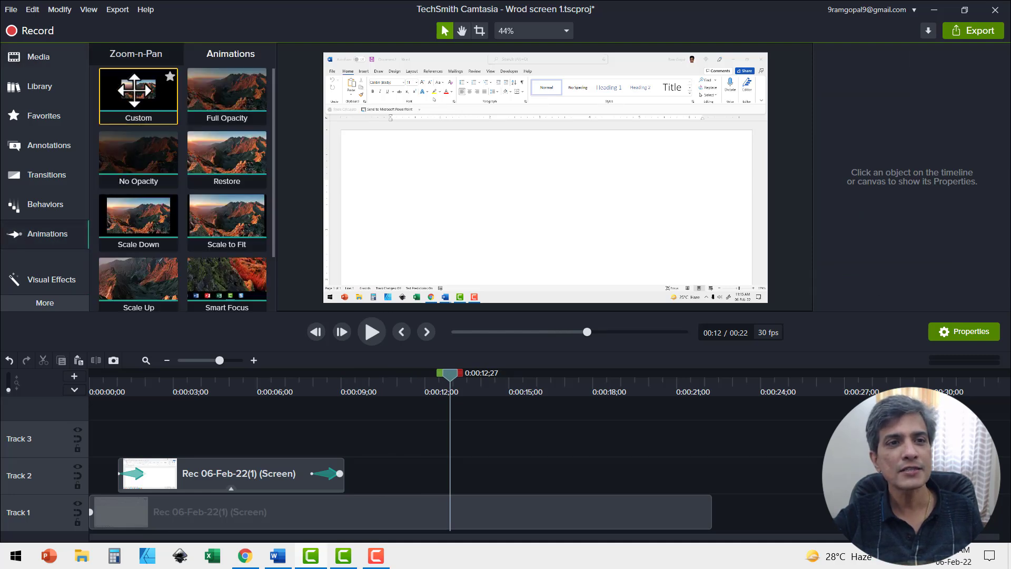
drag(130, 95, 442, 520)
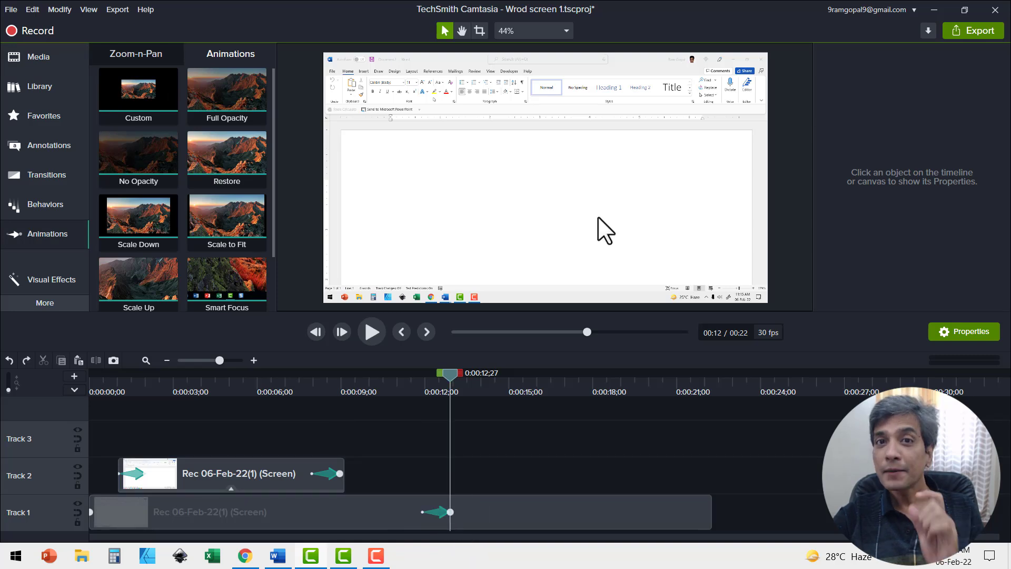
click(550, 184)
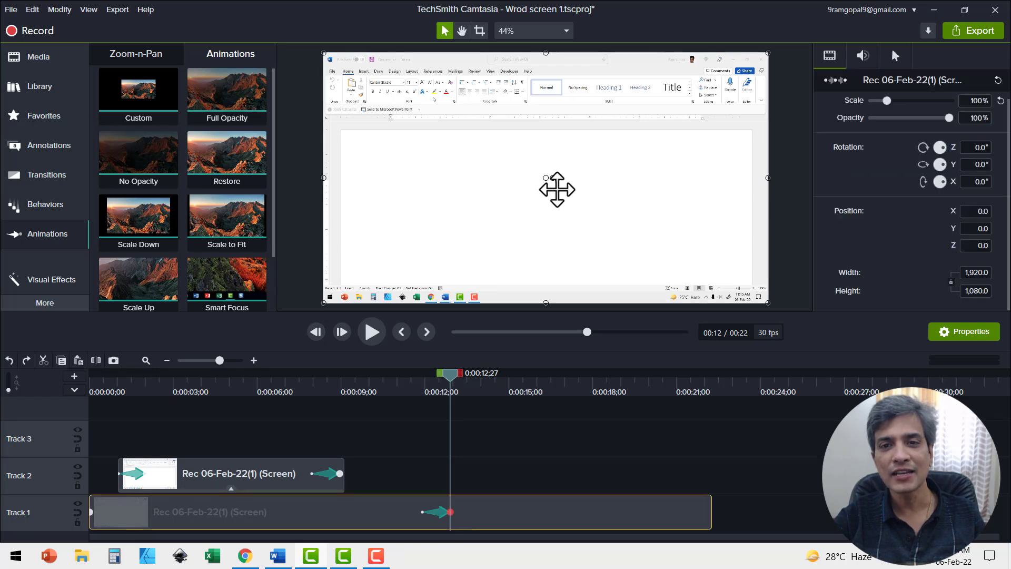
drag(557, 189, 613, 195)
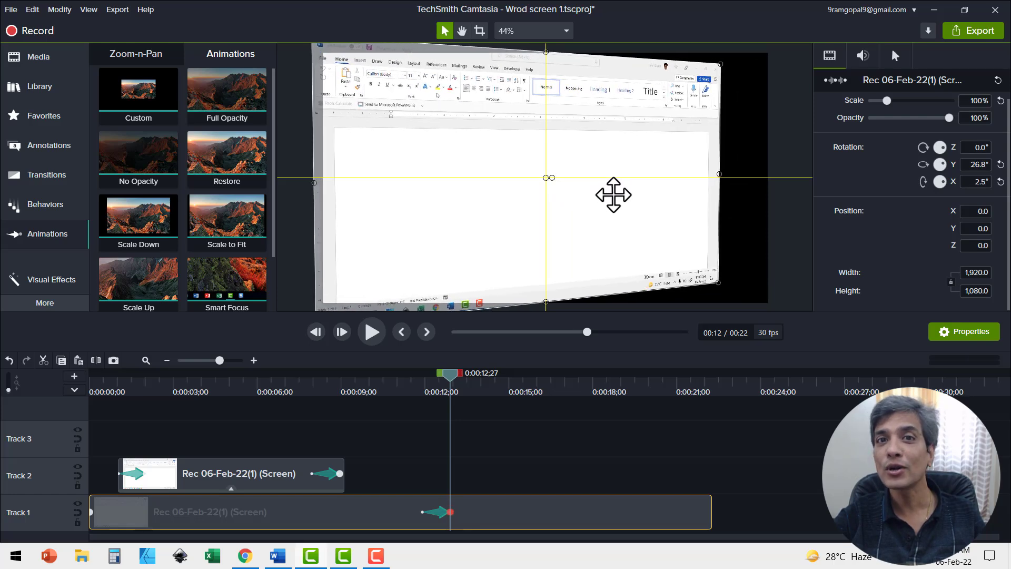
drag(453, 158, 474, 179)
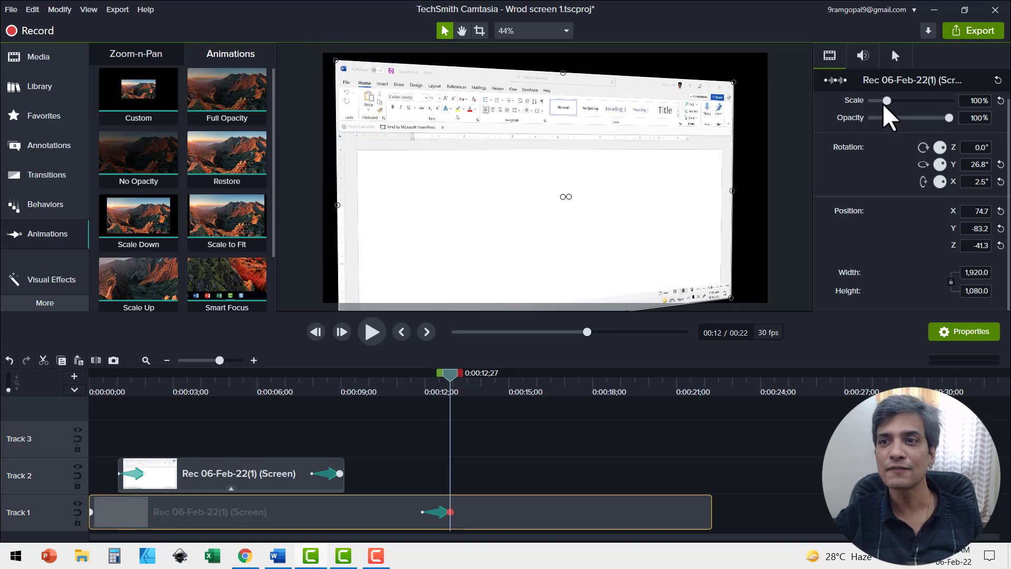
Step: Enlarge the recording to 154% to frame the ribbon, and add a Restore animation at 0:15
drag(887, 102, 896, 102)
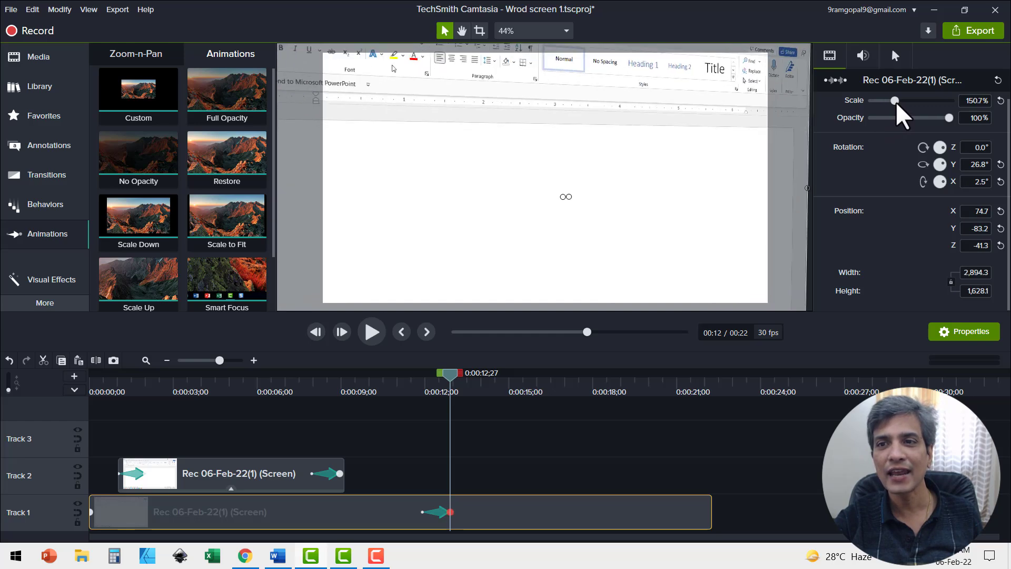
drag(501, 180, 483, 129)
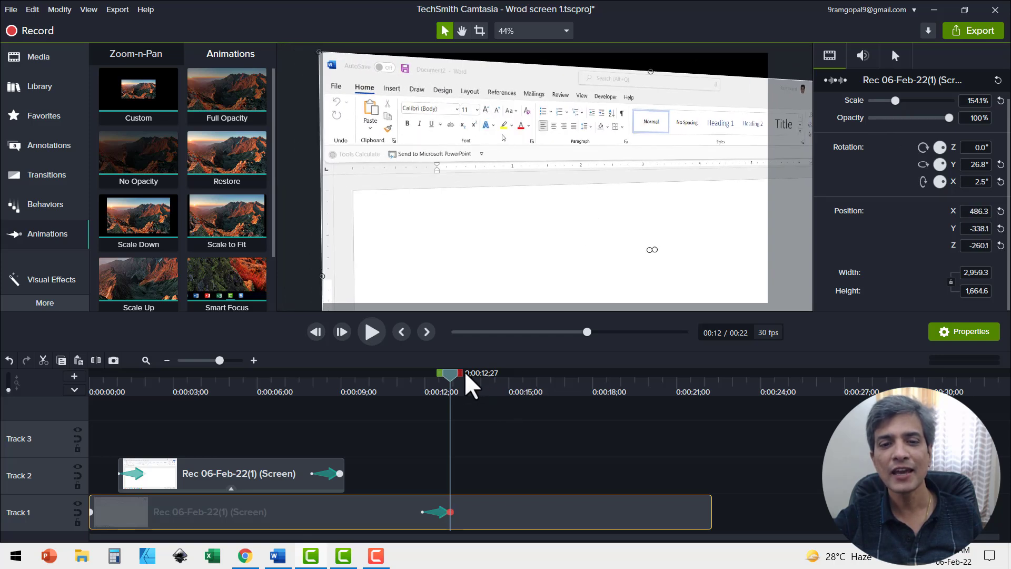
drag(450, 373, 535, 387)
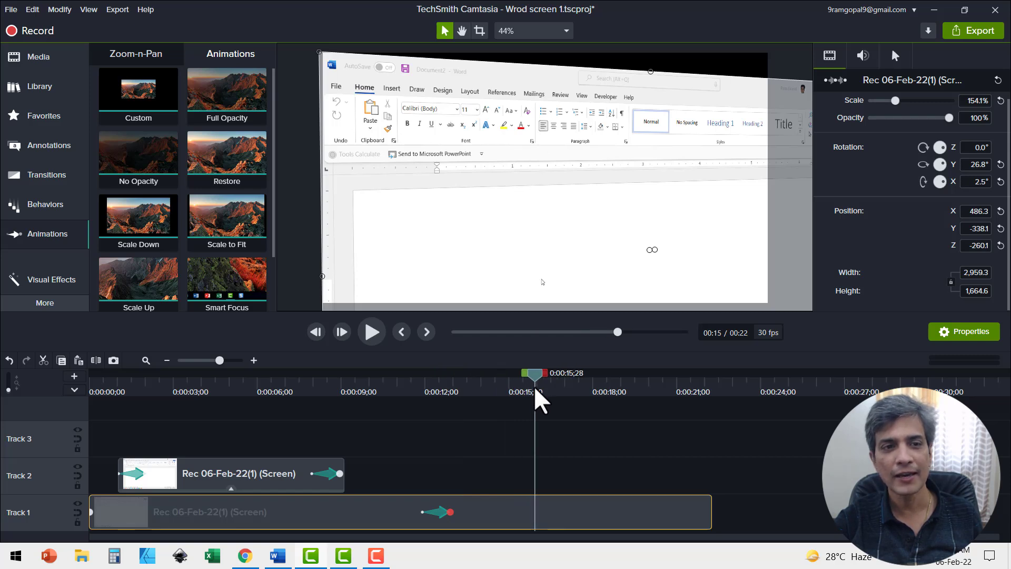
drag(227, 158, 519, 509)
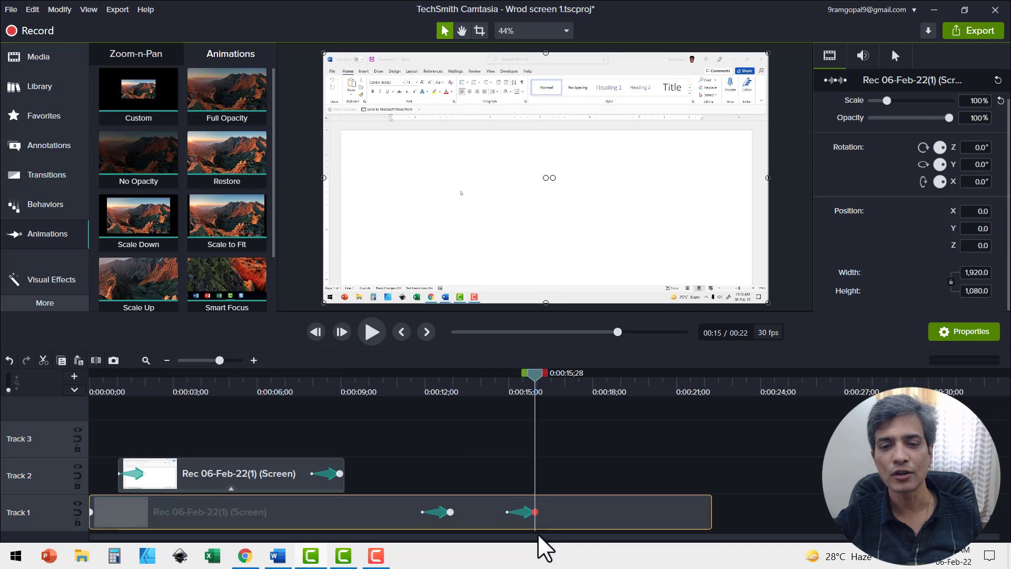
Step: Preview the 3D tilt-and-zoom animation from about 0:11, then pause
click(405, 390)
click(372, 332)
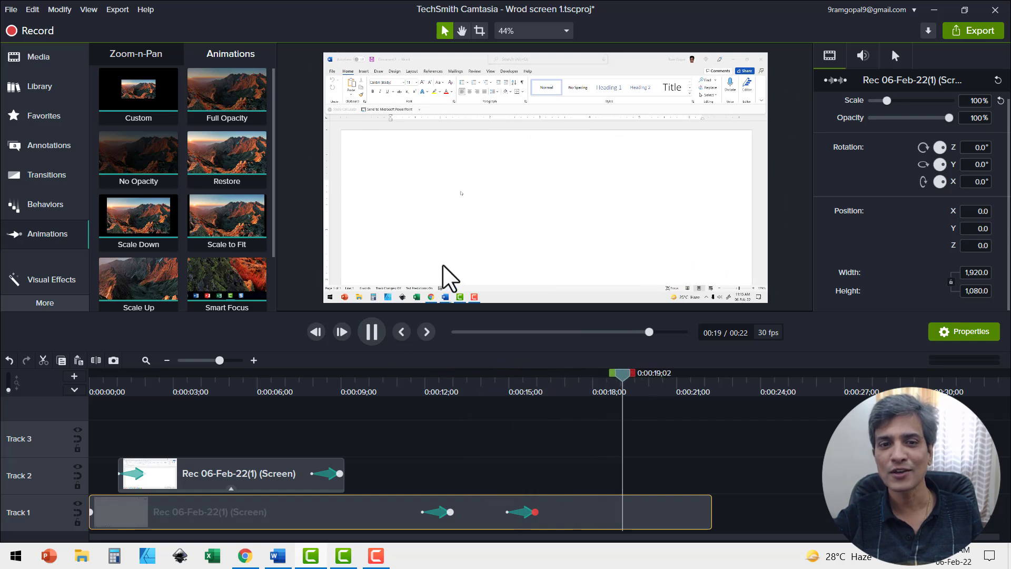
click(372, 331)
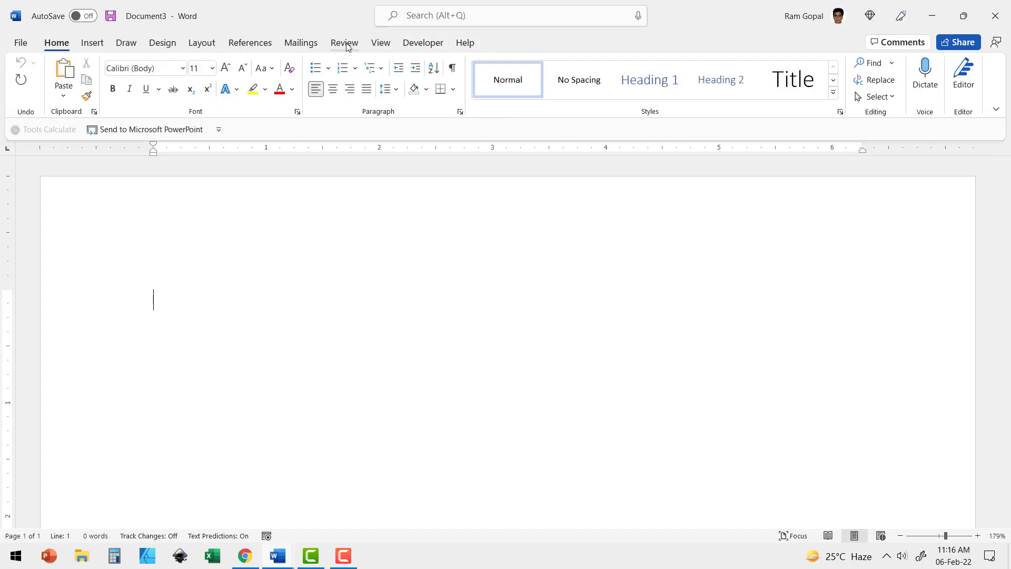
Step: Choose Lock Tracking under Track Changes on the Review tab and confirm the password
click(344, 42)
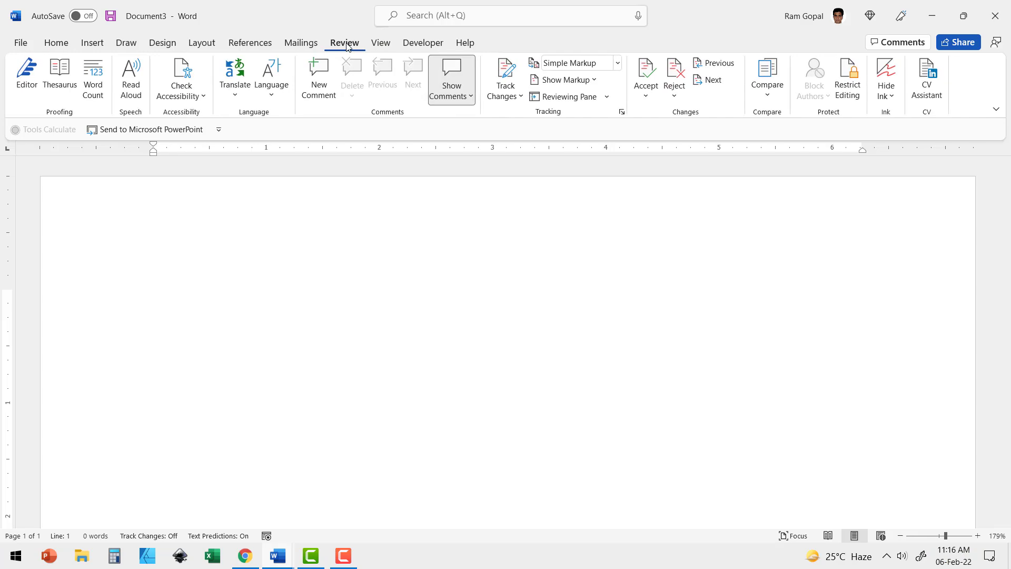
click(519, 96)
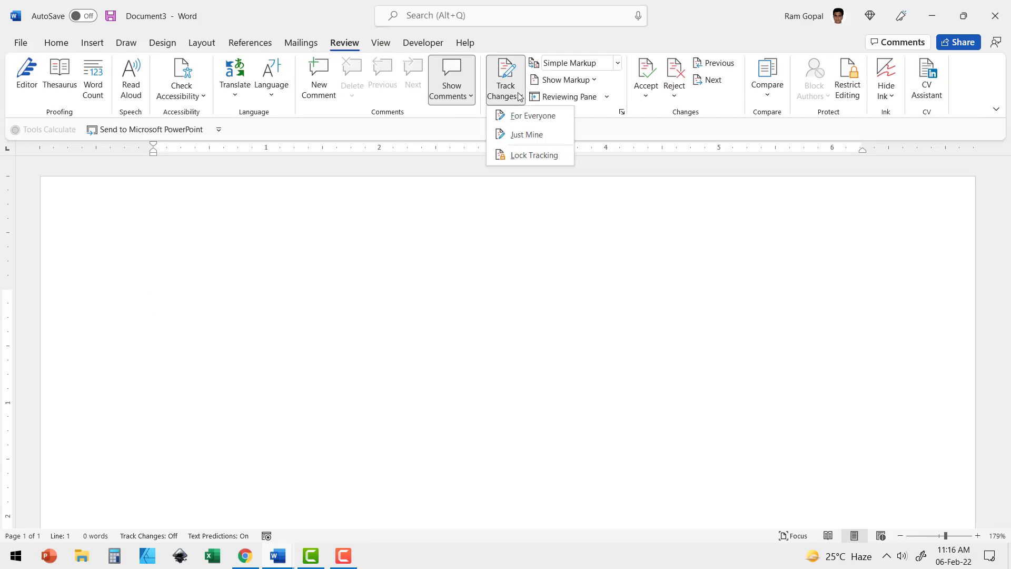
click(528, 155)
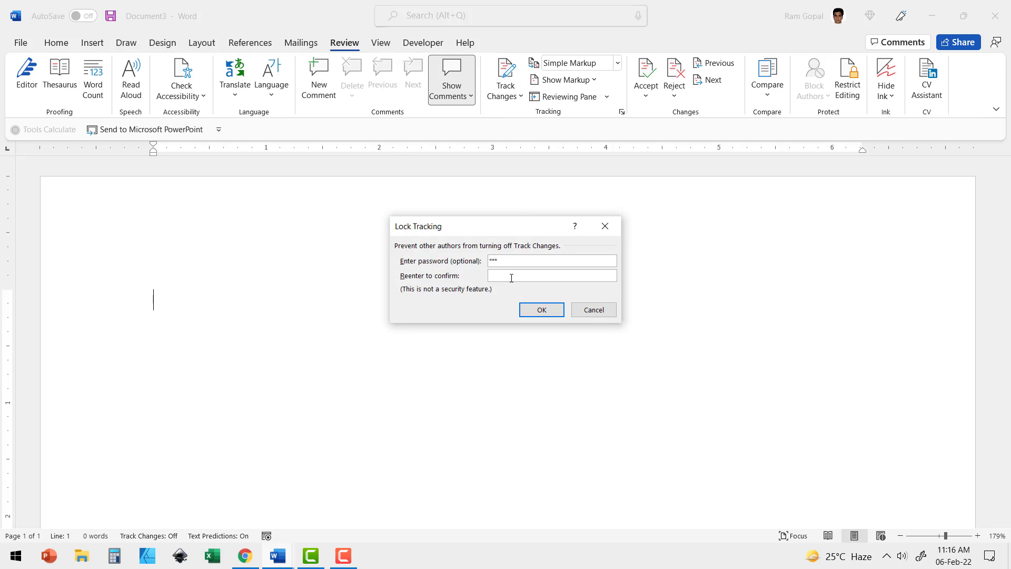
click(542, 310)
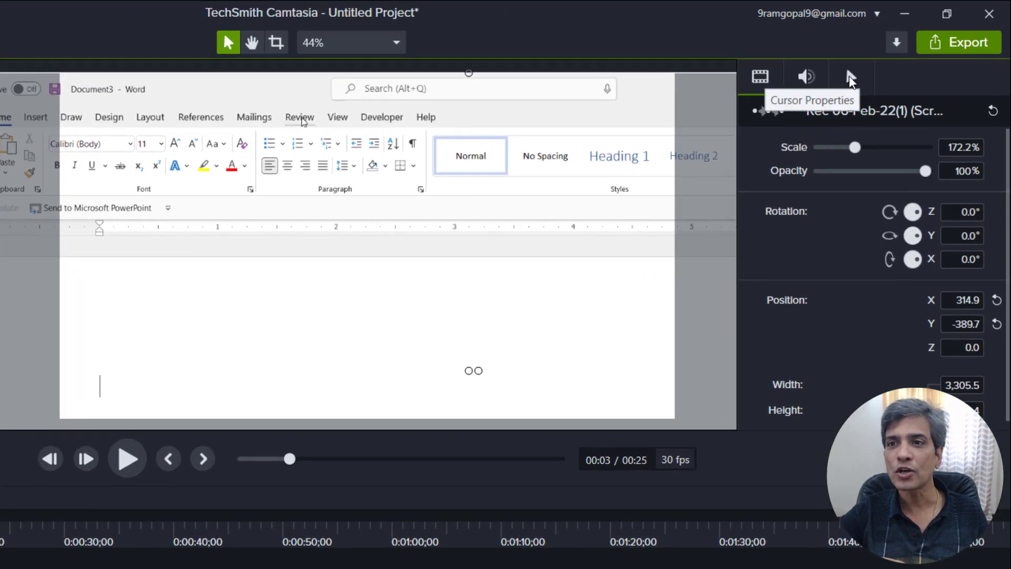
Step: Set the recorded cursor's scale to 300% in Cursor Properties
click(848, 75)
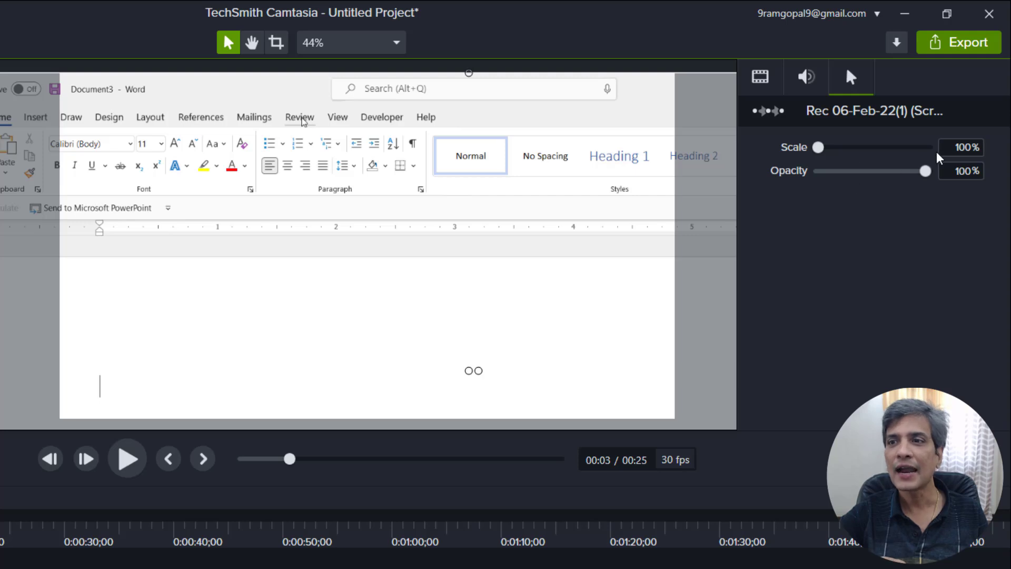
click(980, 149)
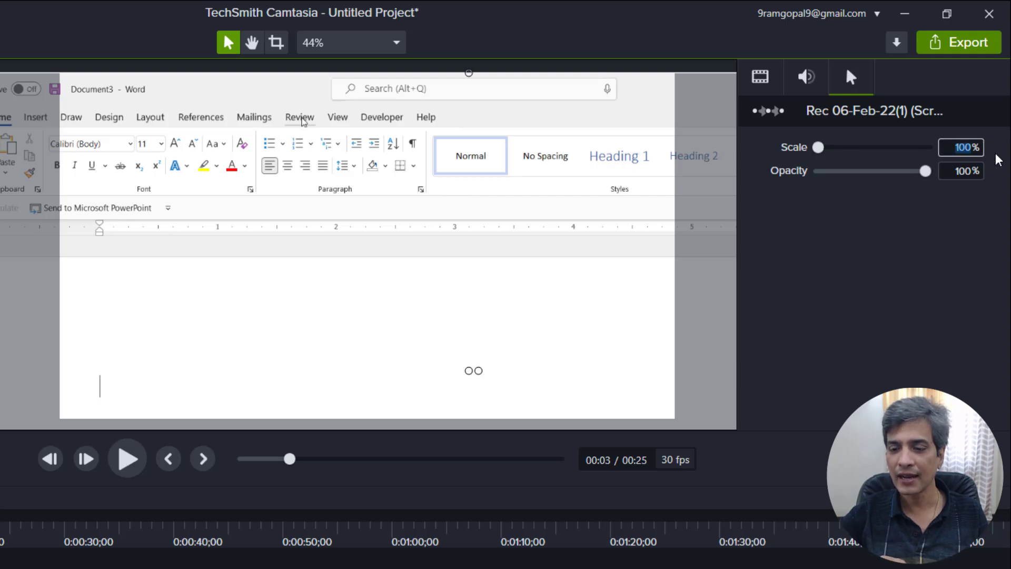
text(300)
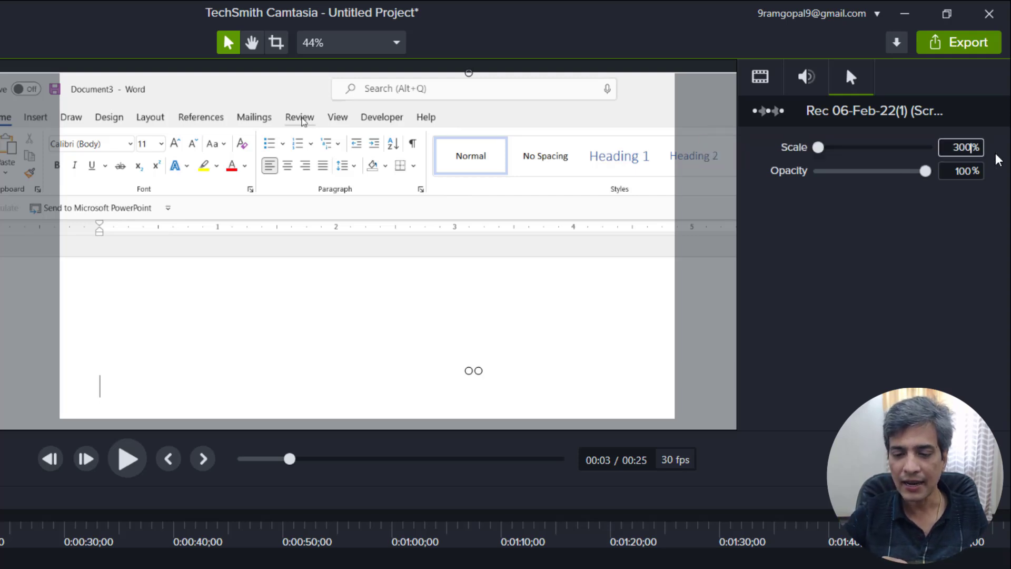
key(Return)
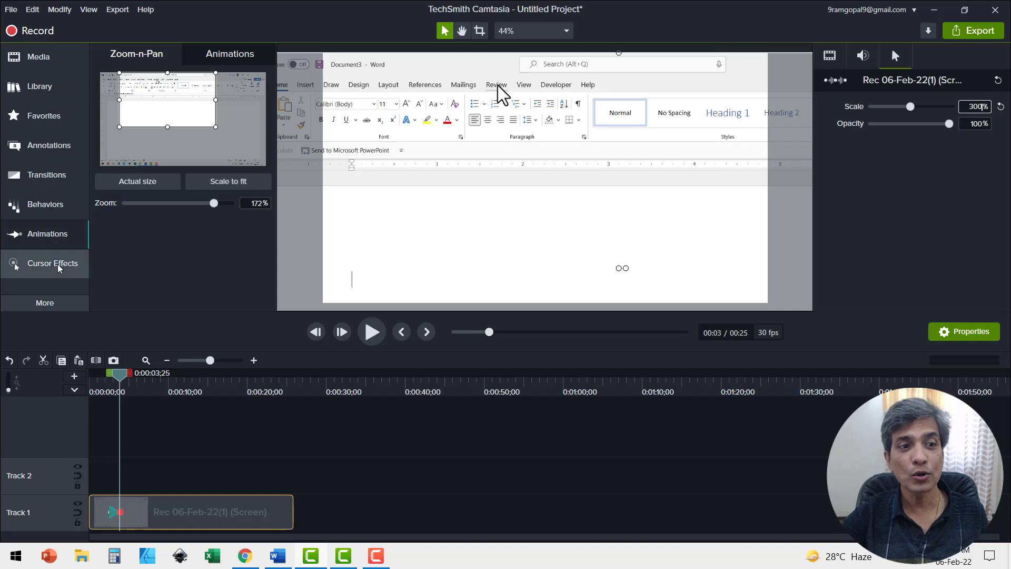
Step: Apply the Highlight cursor effect to the screen clip and preview it around 0:03
click(60, 268)
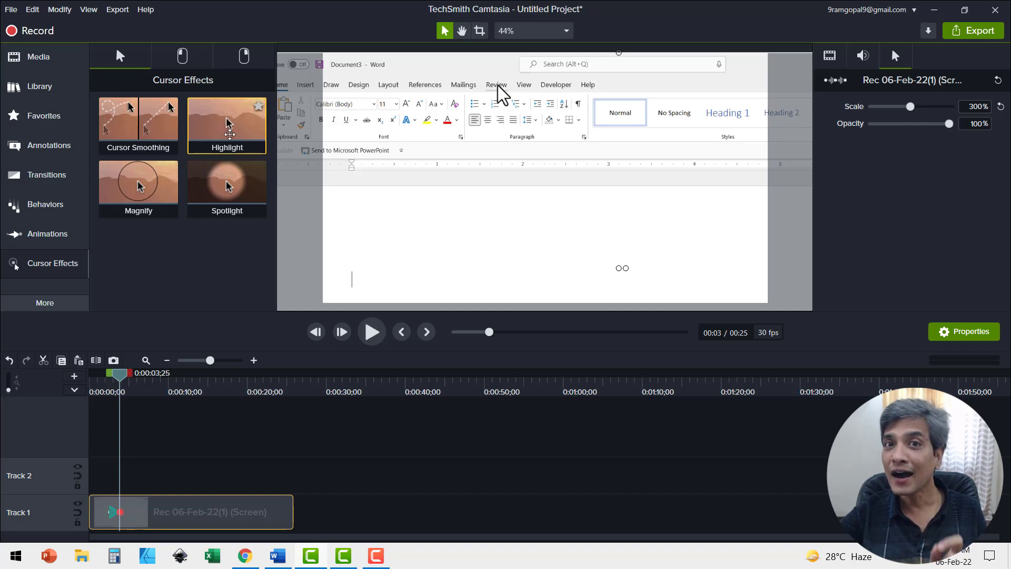
drag(230, 134, 507, 103)
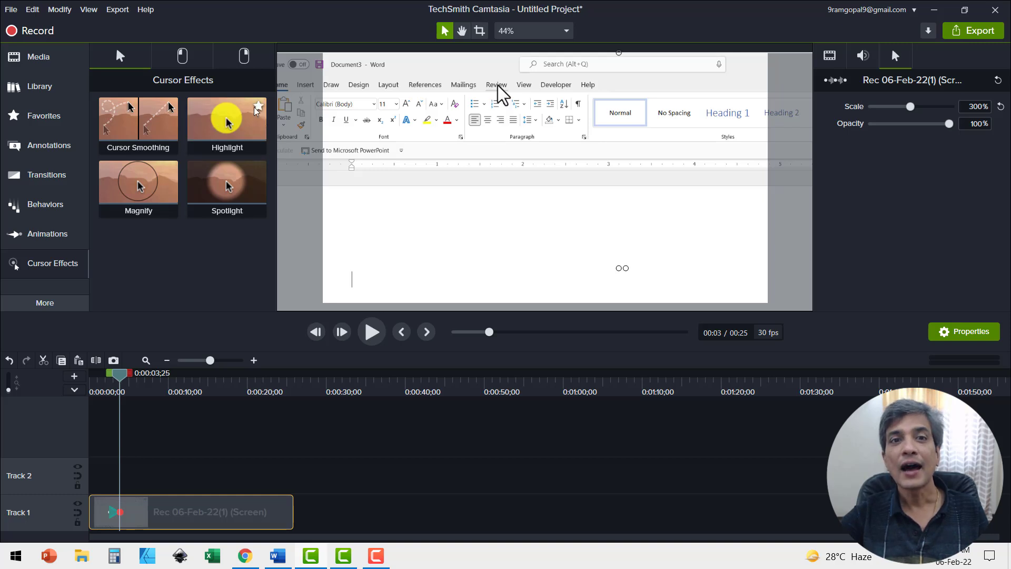
drag(223, 116, 191, 511)
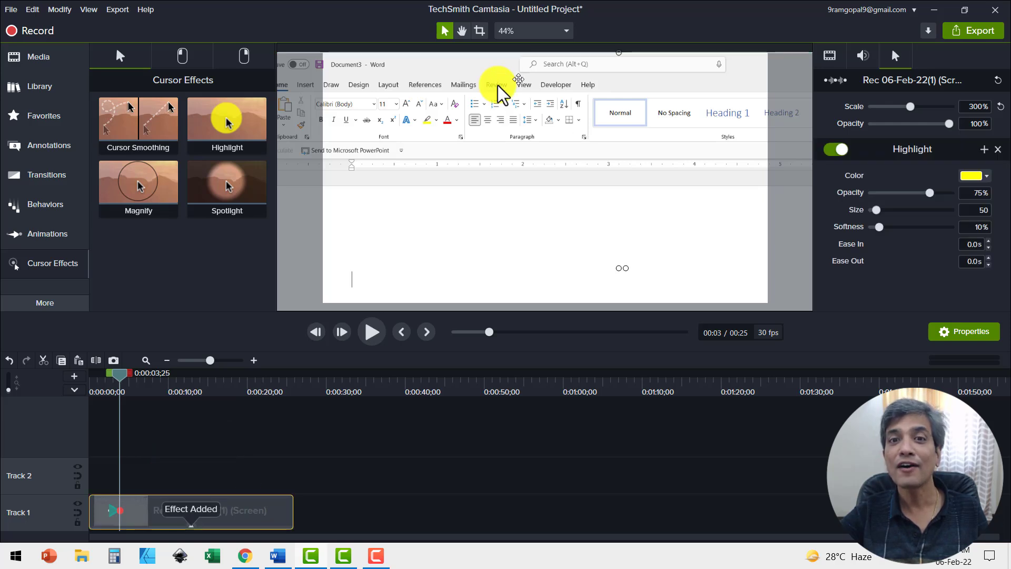
click(124, 381)
mouse_move(124, 381)
mouse_down()
mouse_move(159, 382)
mouse_move(122, 390)
mouse_up()
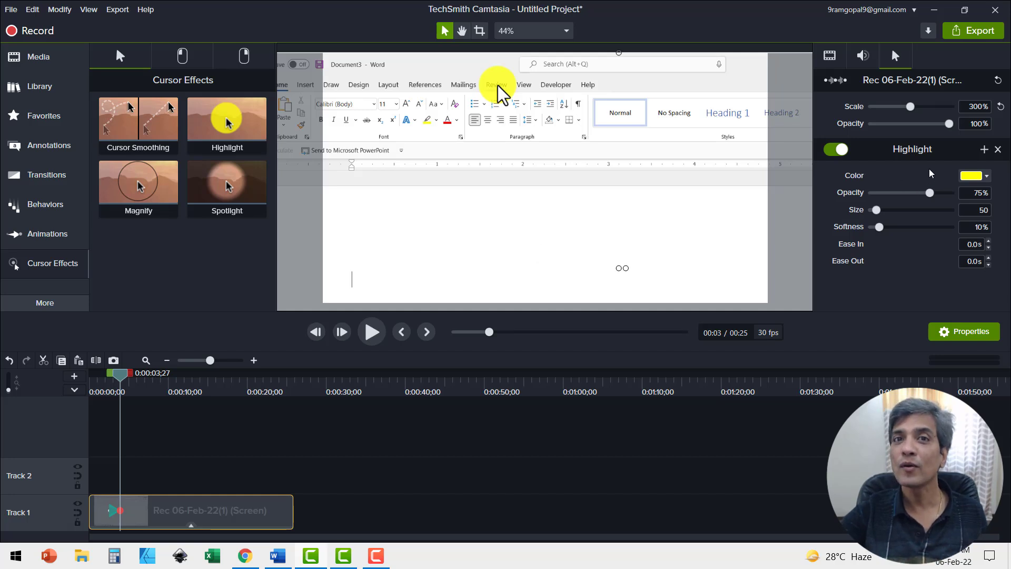
Step: Try a red highlight, undo it, and lower the highlight opacity to about 54%
click(987, 177)
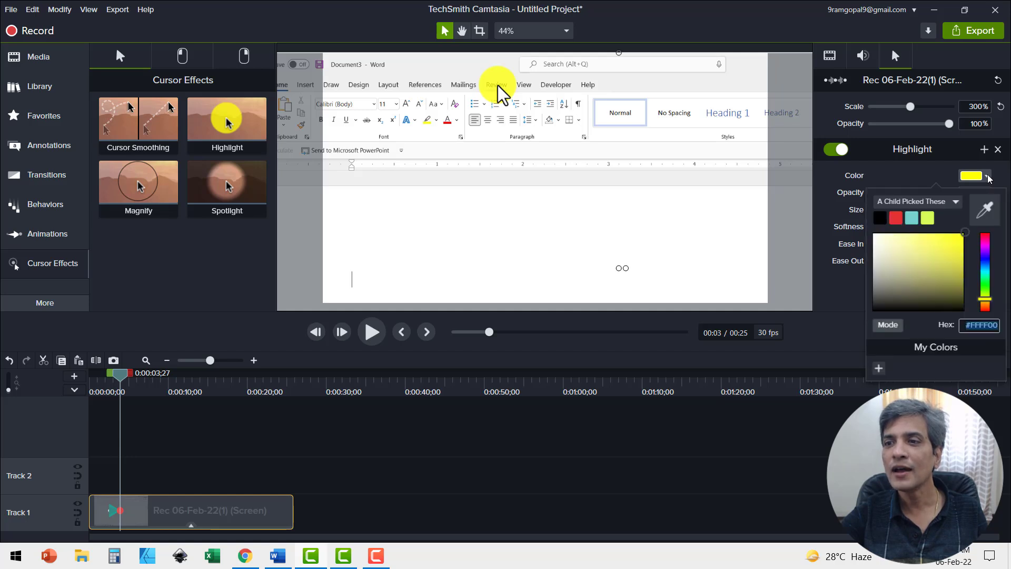
click(895, 218)
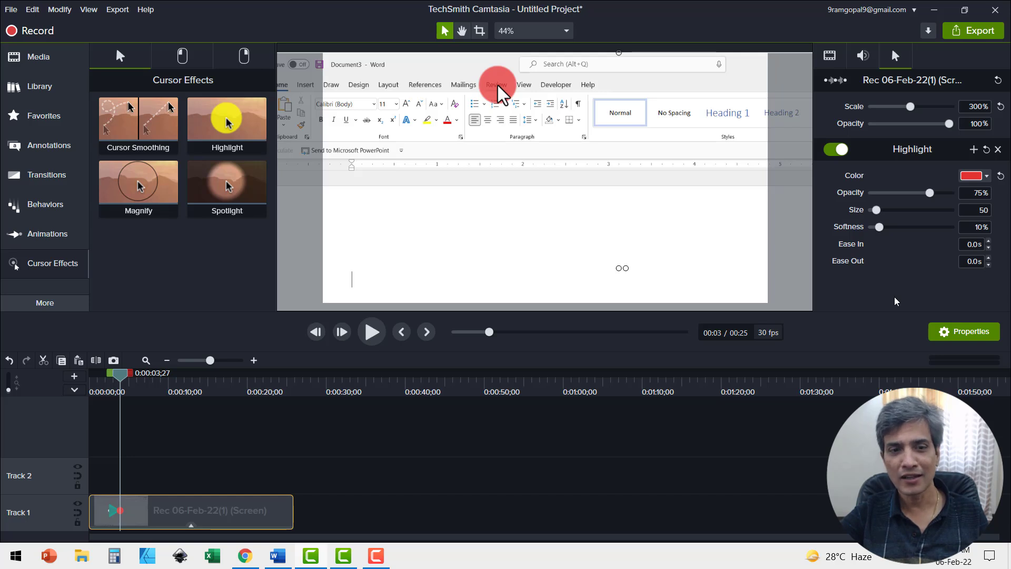
key(ctrl+z)
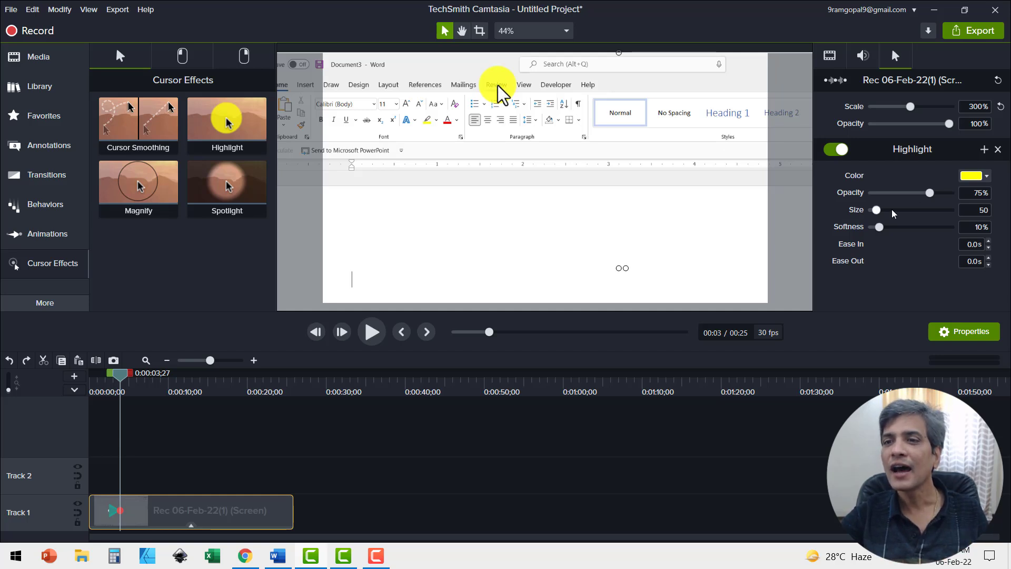
drag(931, 196, 917, 198)
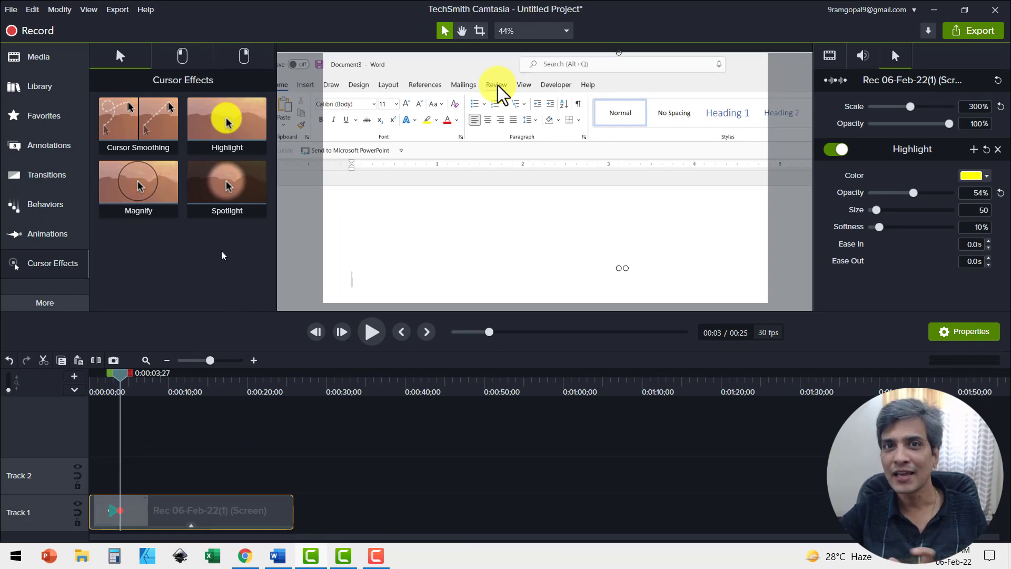
Step: Apply the red Rings left-click effect (size 50, rings width 0.50) to the Word clip and preview it
click(187, 54)
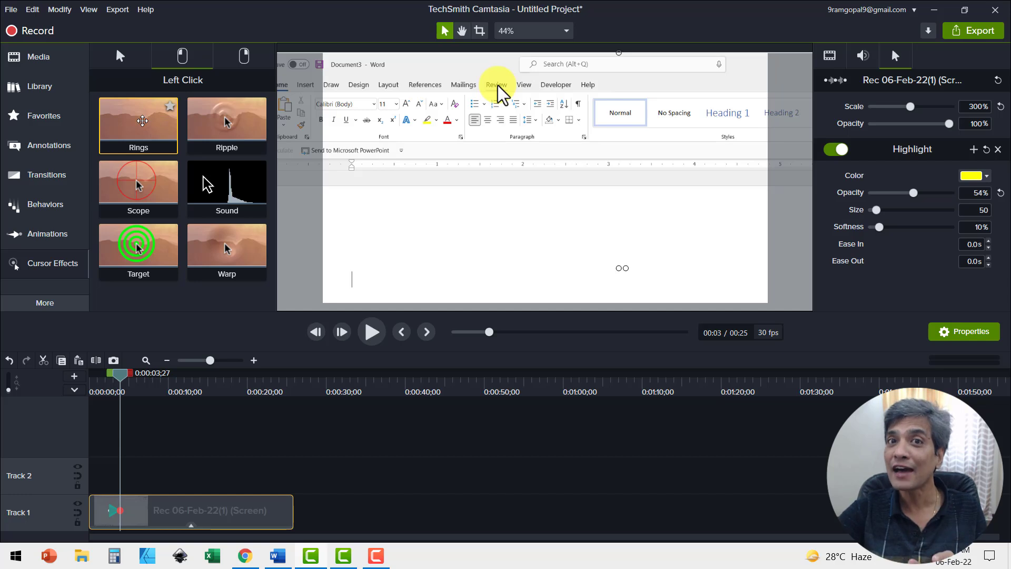
drag(142, 121, 198, 518)
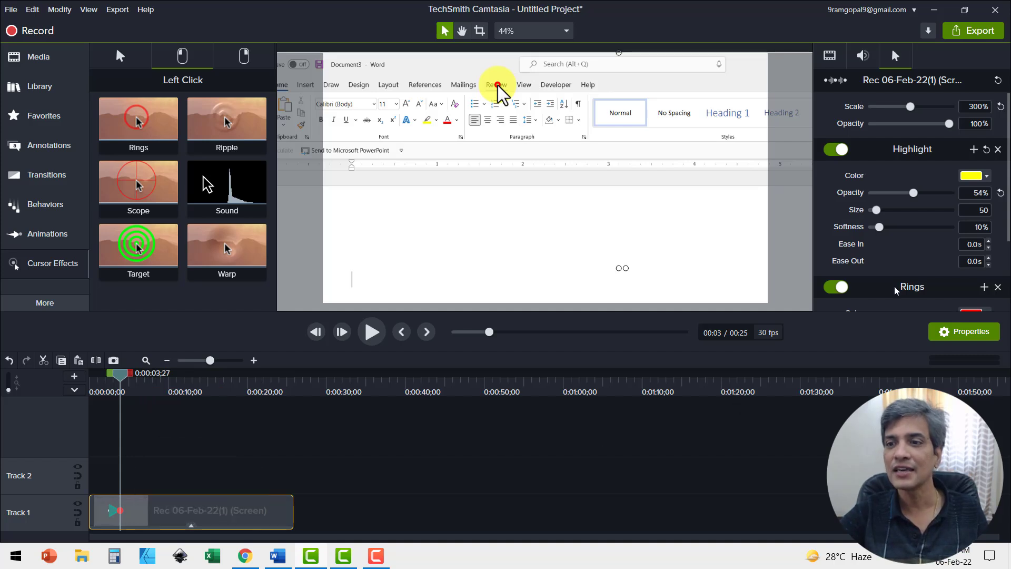
scroll(903, 273, down, 3)
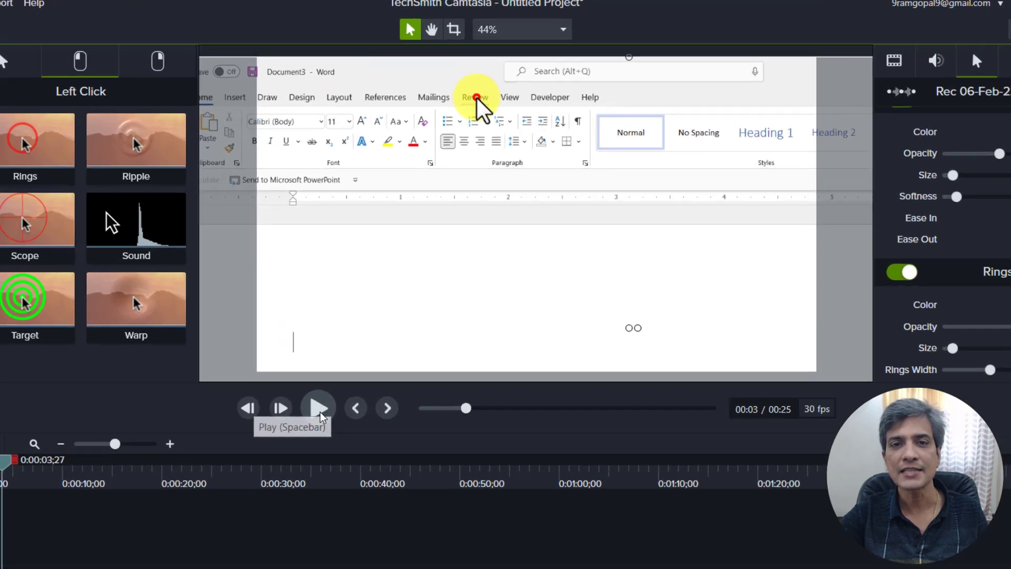
click(319, 410)
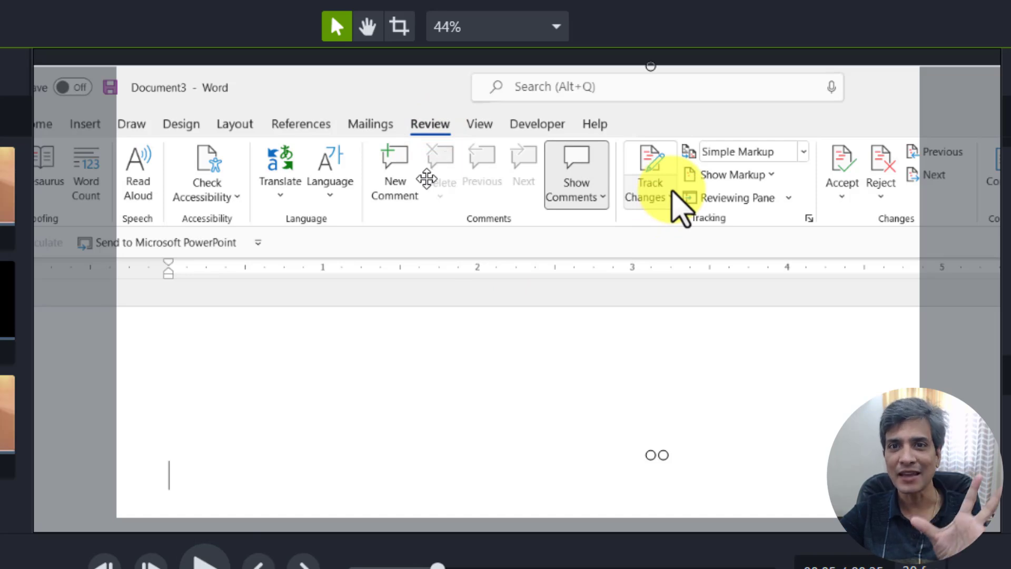
key(space)
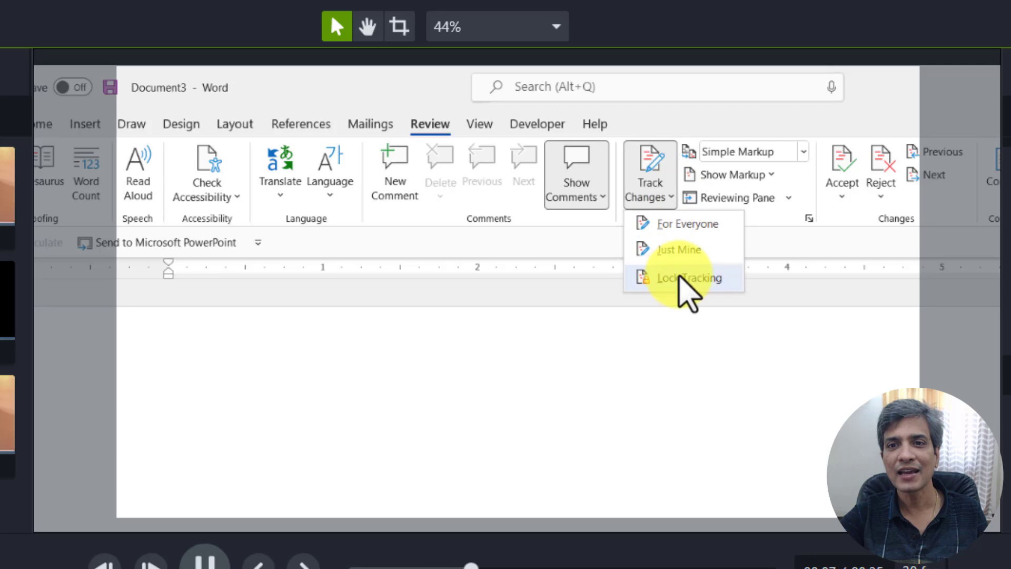
key(space)
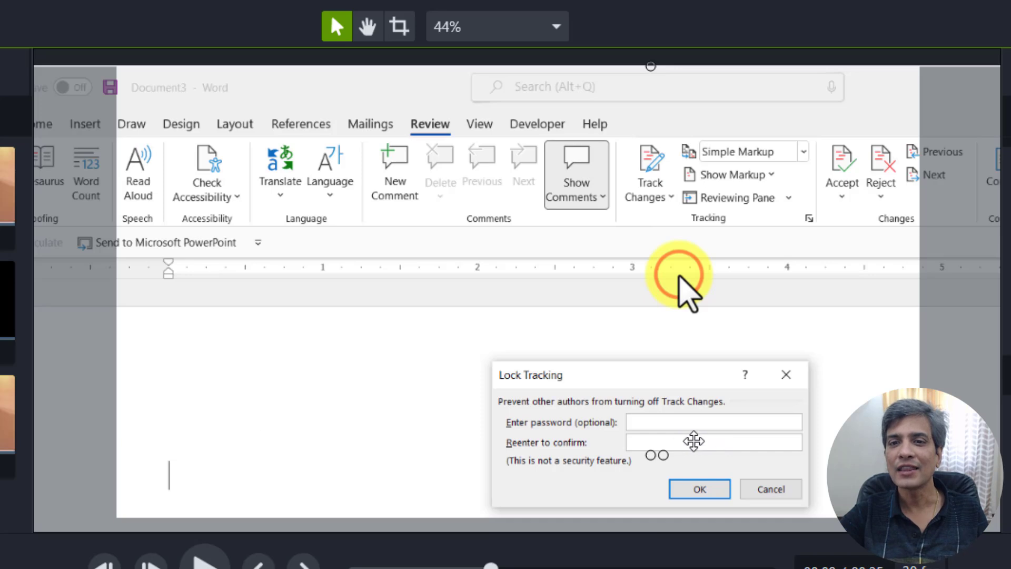
key(space)
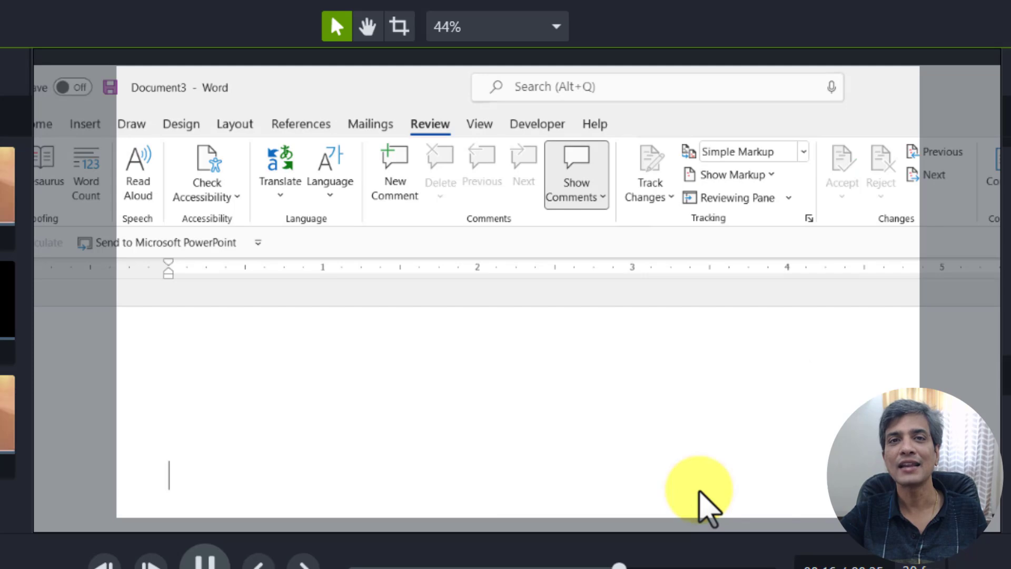
key(space)
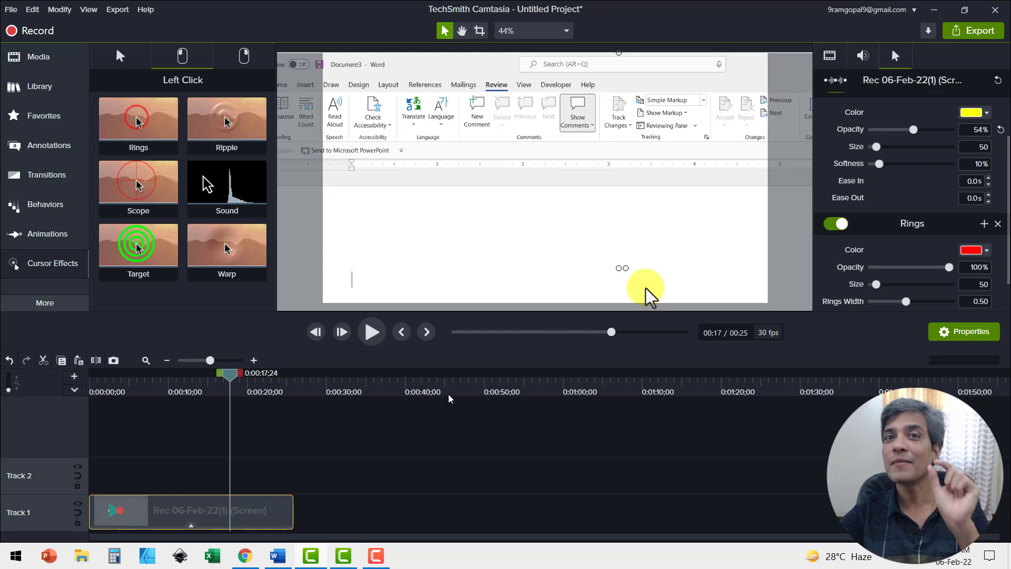
Step: Add the Sound left-click effect to the Track 1 clip and preview it from about five seconds
drag(216, 195, 179, 508)
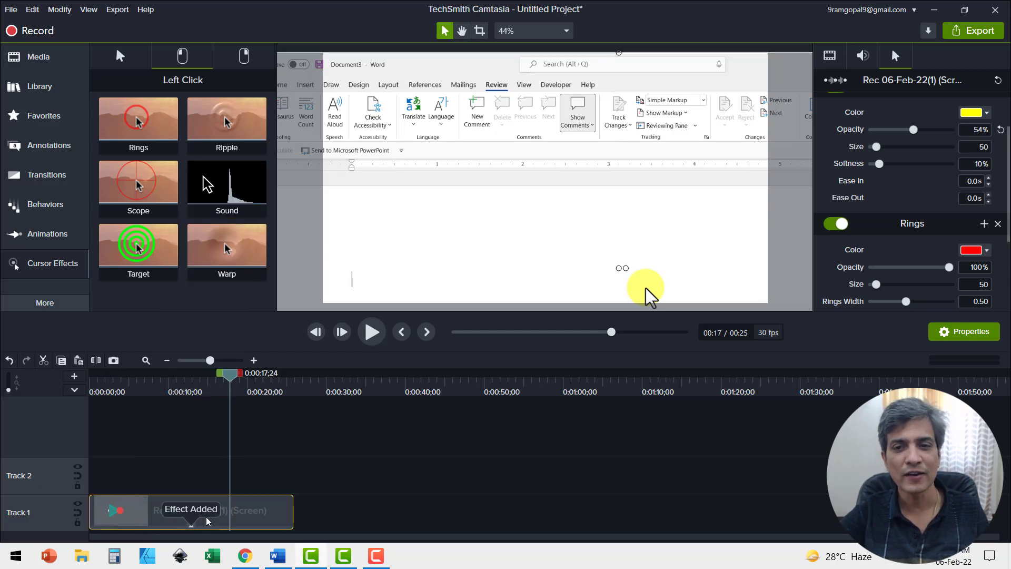
drag(228, 375, 130, 415)
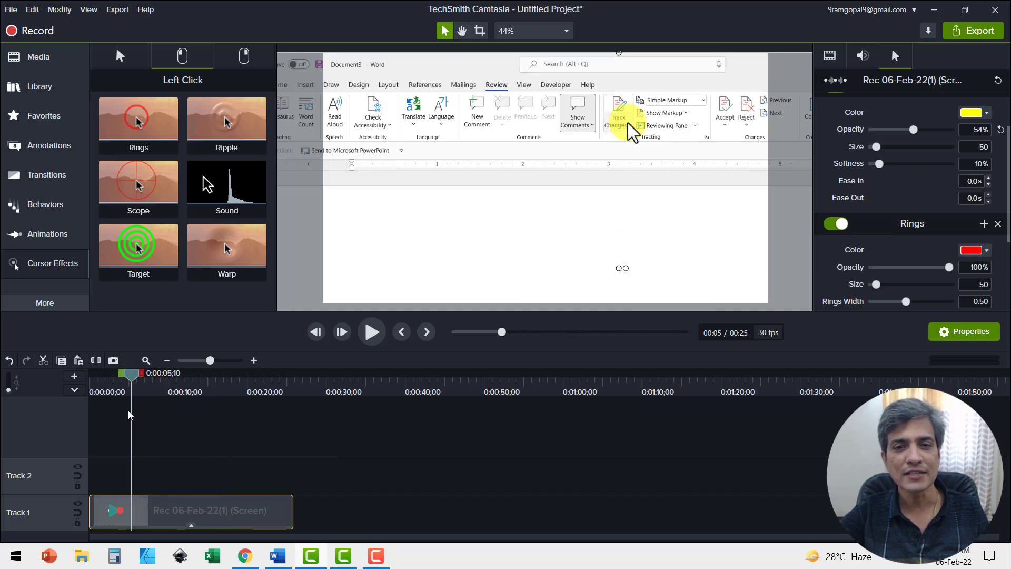
click(372, 333)
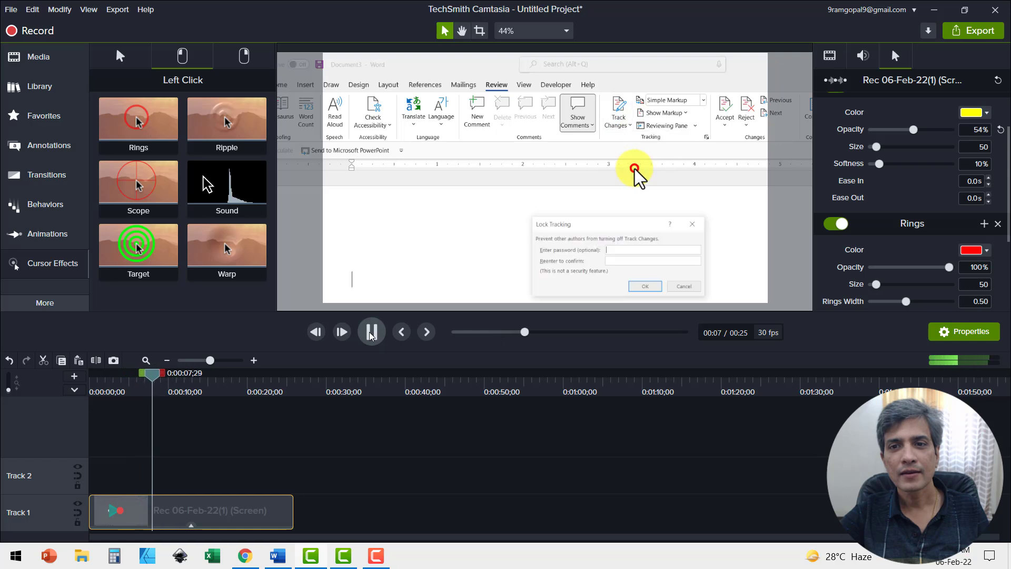
click(372, 332)
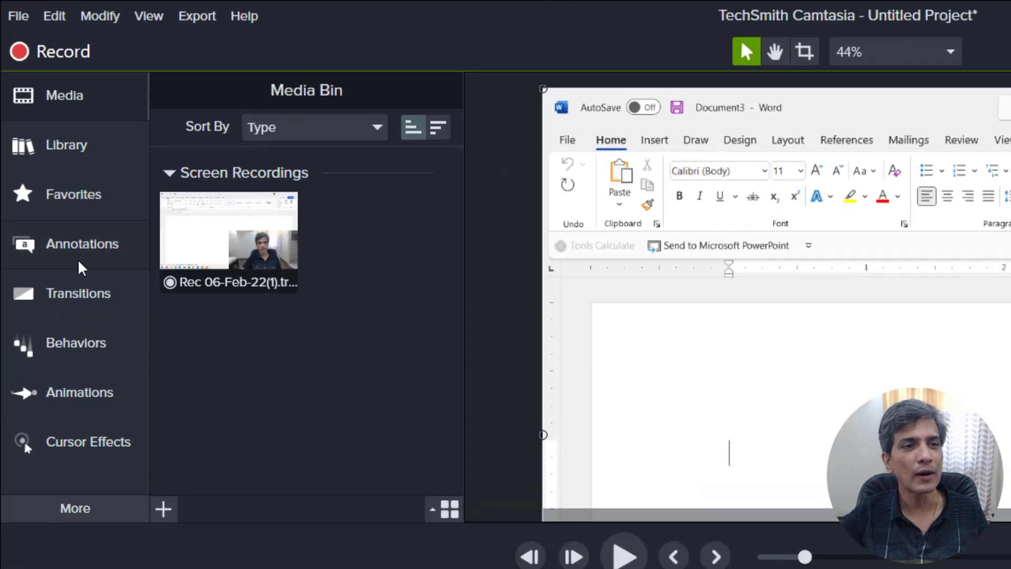
Step: Place a yellow Highlight annotation fitted tightly around Word's References tab
click(49, 150)
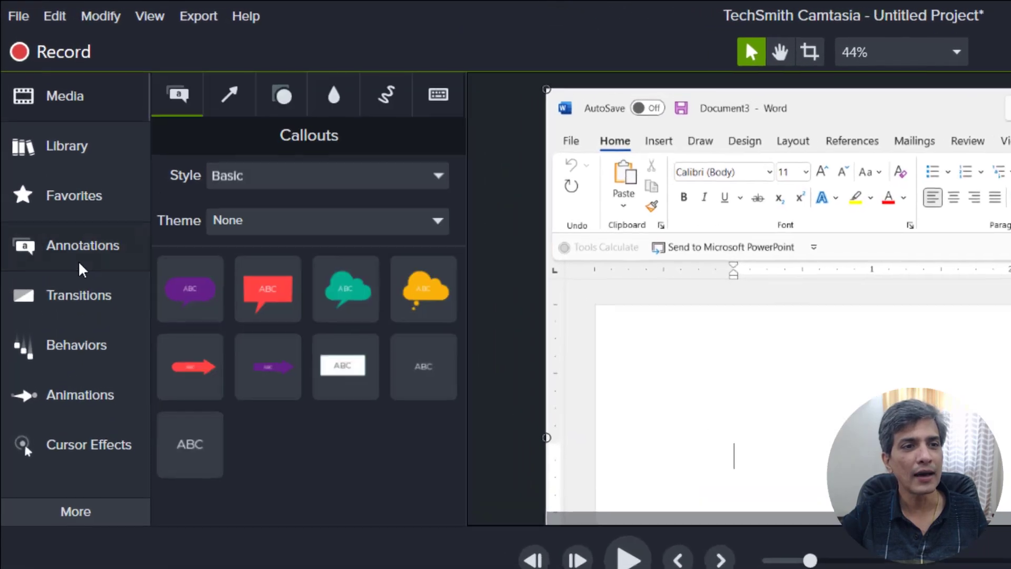
click(336, 100)
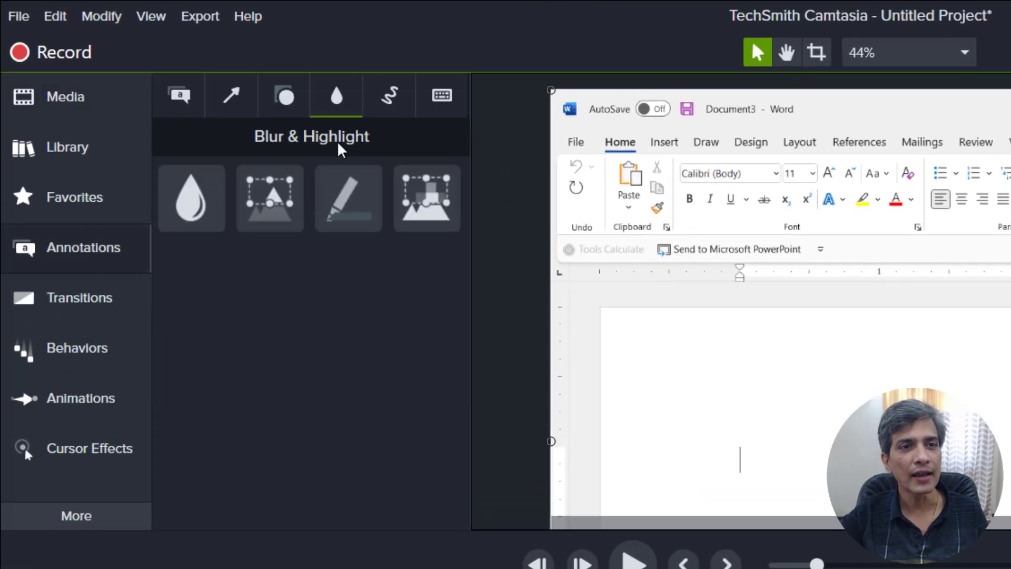
drag(343, 200, 921, 184)
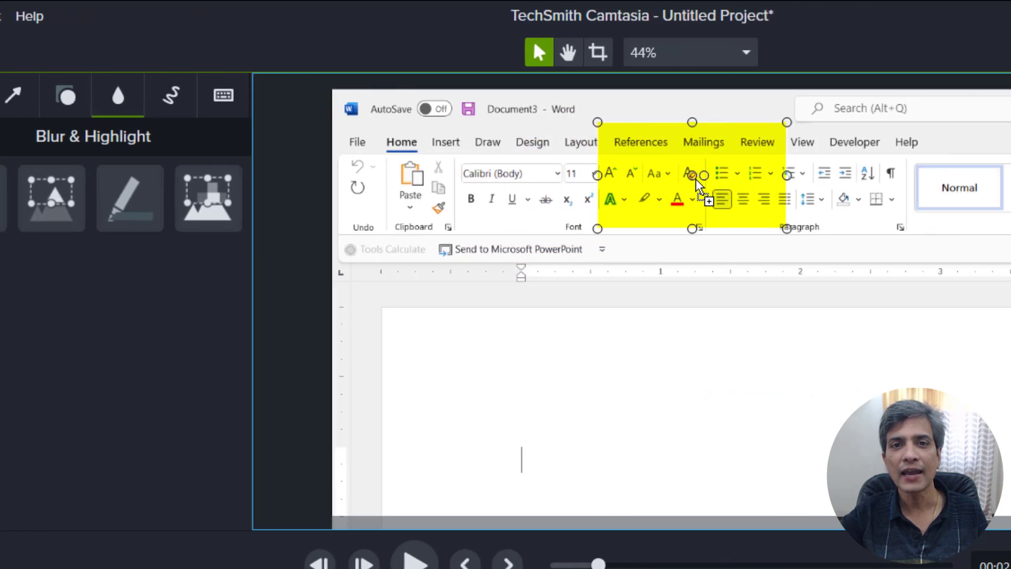
drag(569, 232, 579, 160)
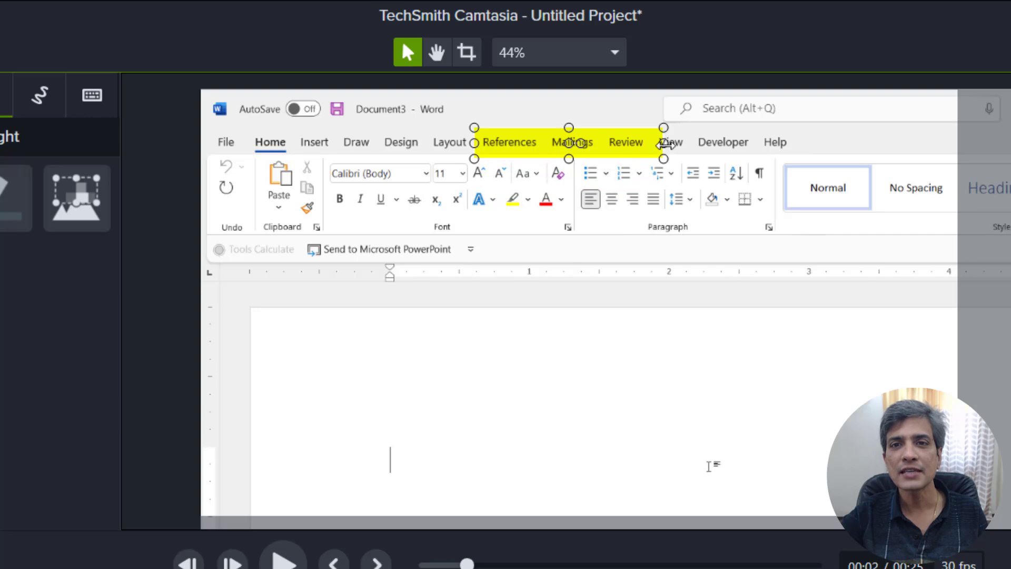
drag(663, 161, 562, 158)
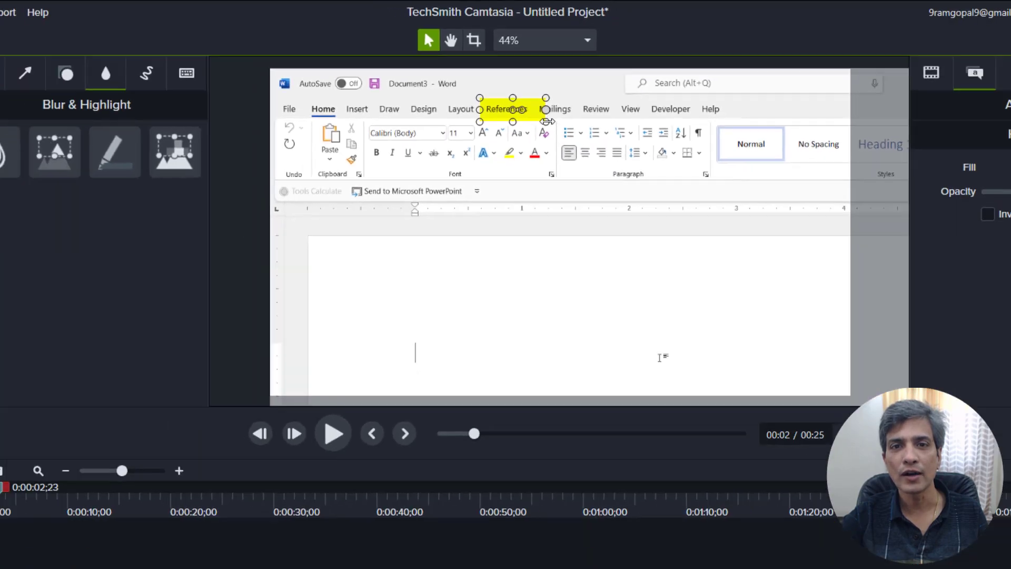
drag(547, 122, 534, 115)
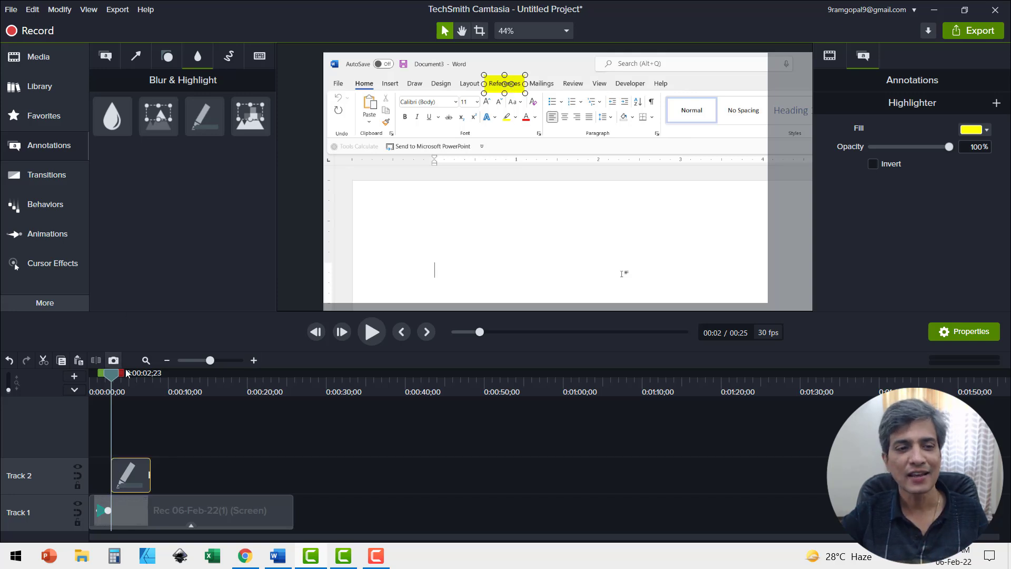
Step: Preview the highlight and the zoomed section from just before the highlight starts
click(110, 377)
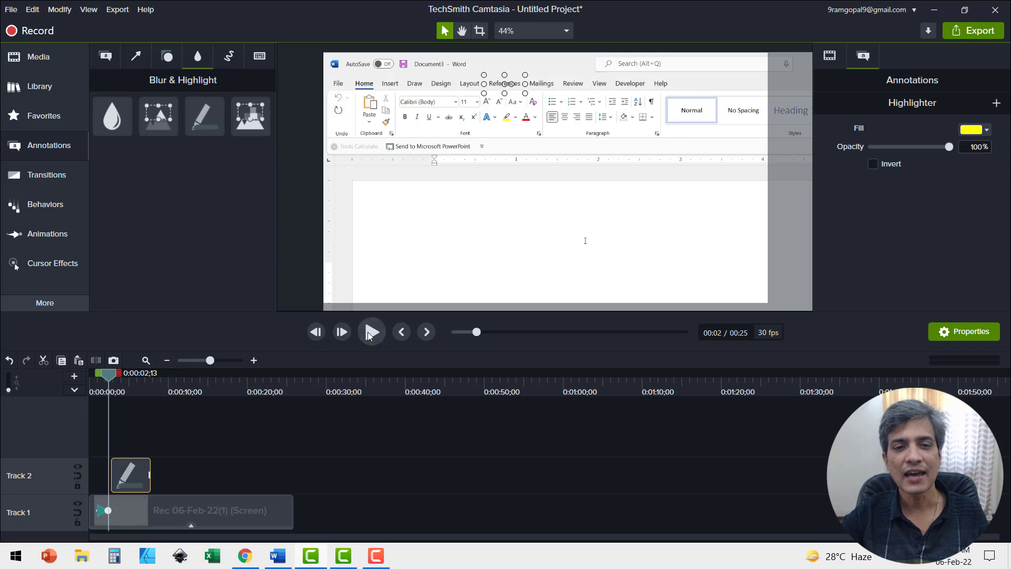
click(370, 331)
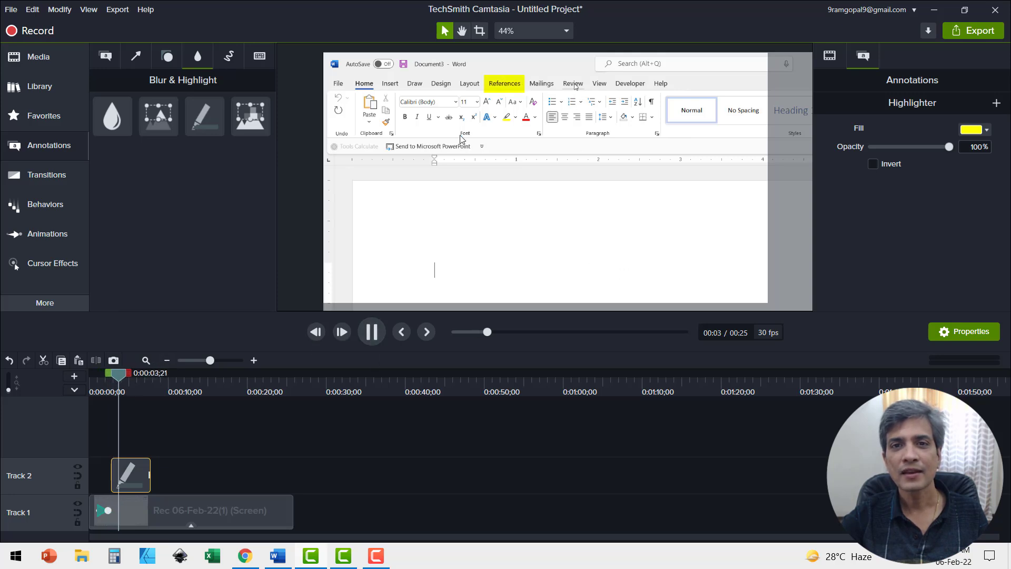
key(space)
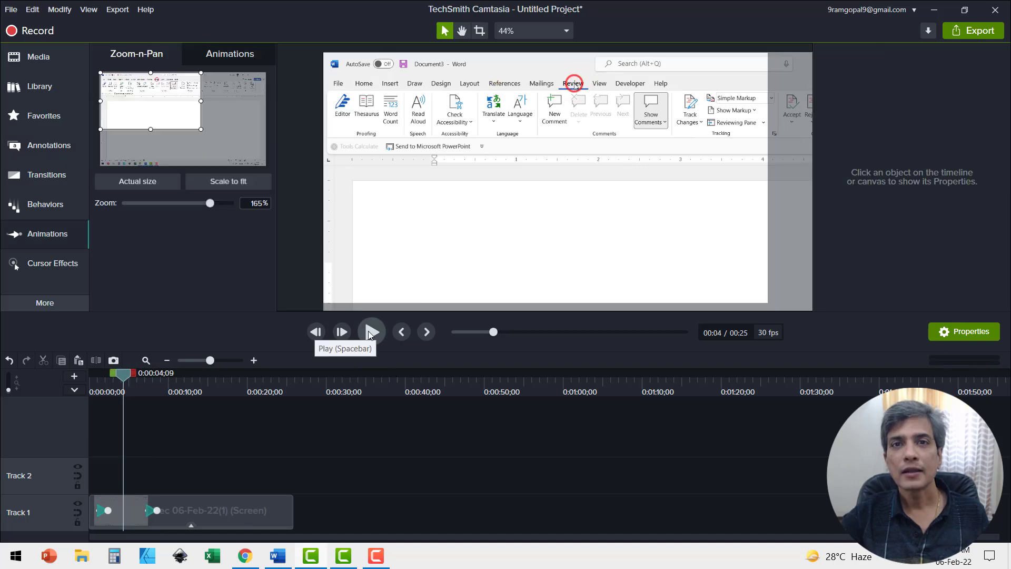
click(371, 331)
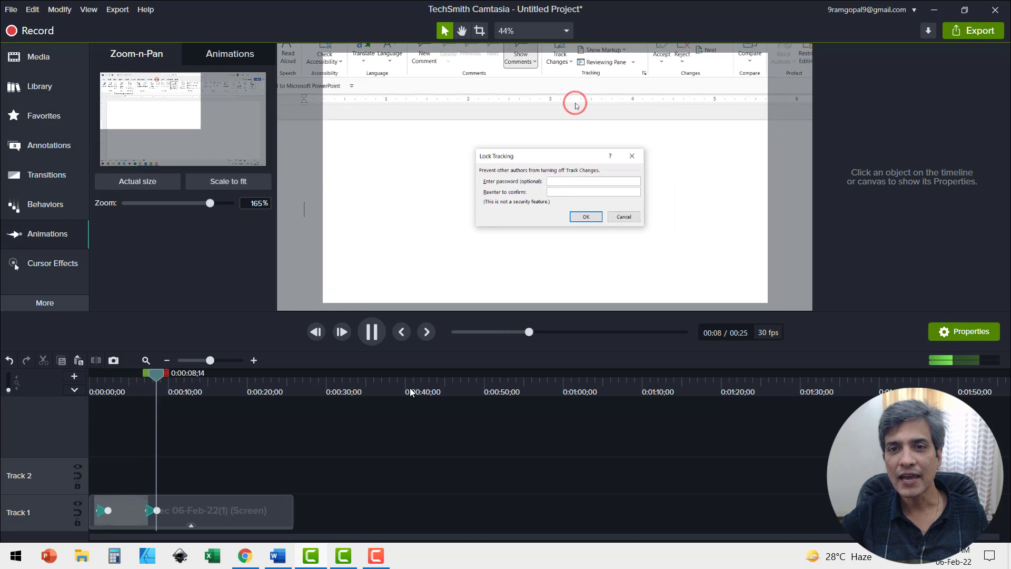
Step: Place a Spotlight annotation sized to cover the whole Lock Tracking dialog
key(space)
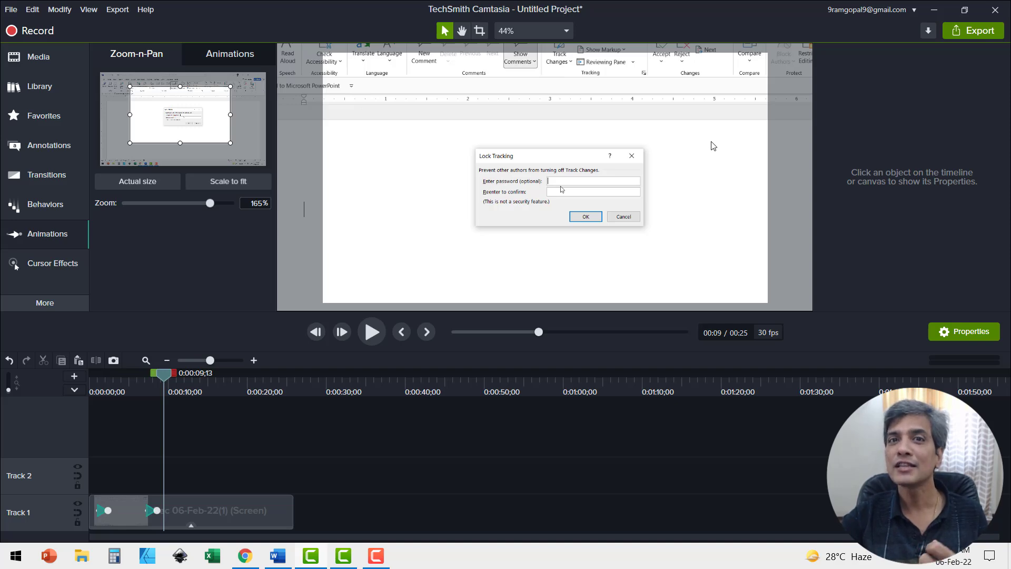
click(48, 145)
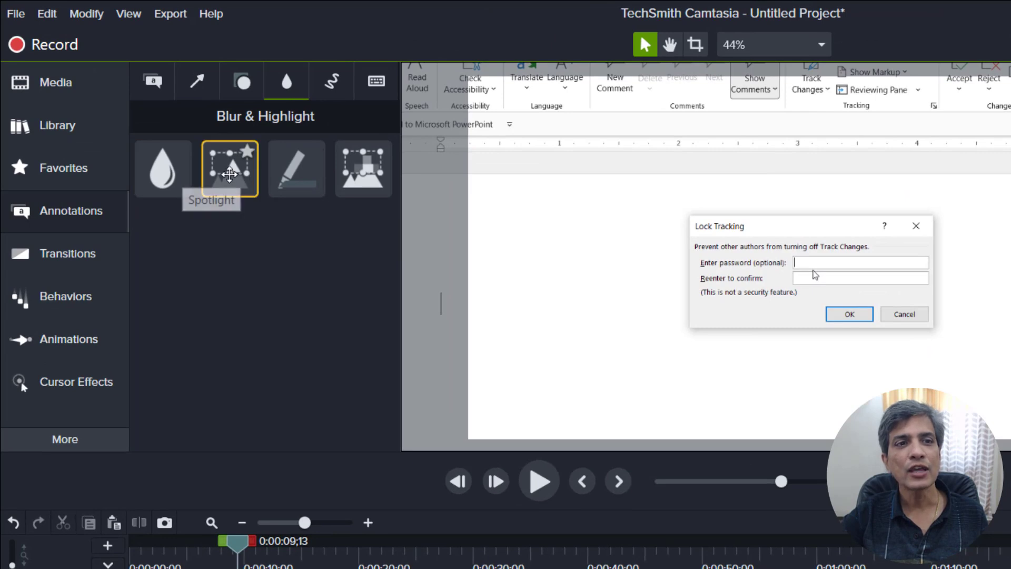
drag(229, 174, 752, 239)
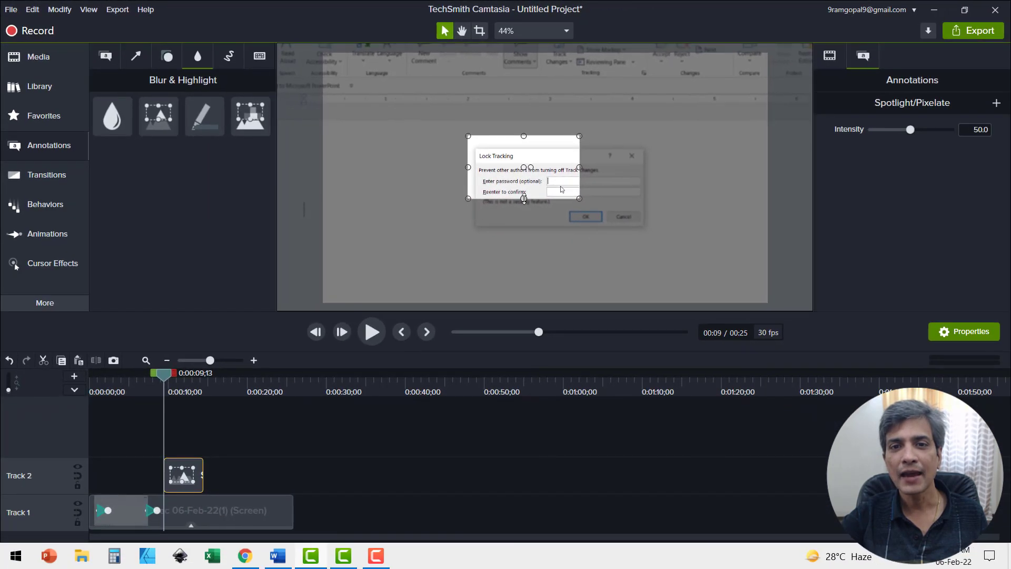
drag(524, 199, 524, 243)
drag(599, 190, 657, 191)
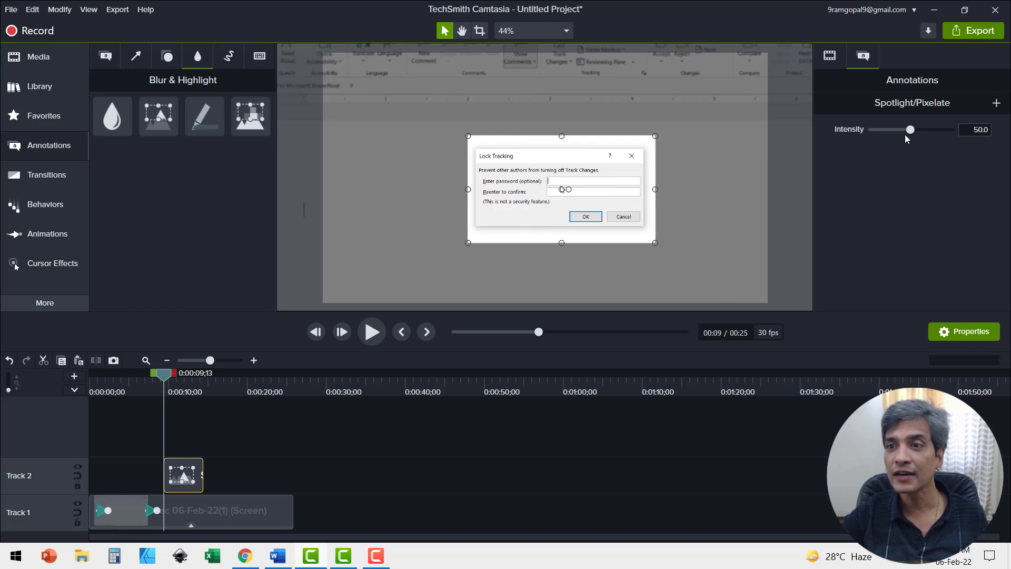
Step: Raise the spotlight intensity to 73.7 and preview it in playback
drag(915, 131, 929, 131)
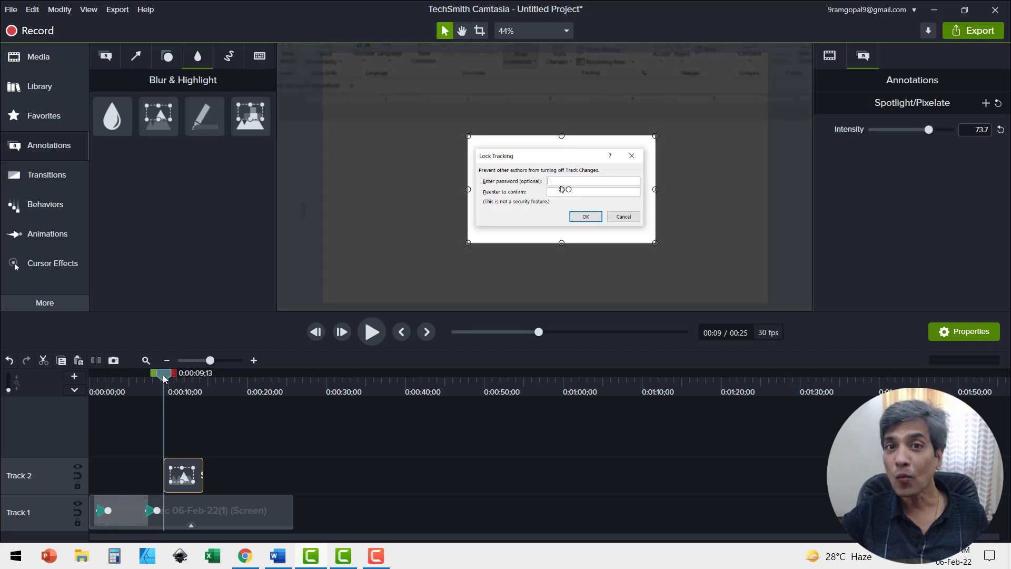
click(161, 378)
click(370, 333)
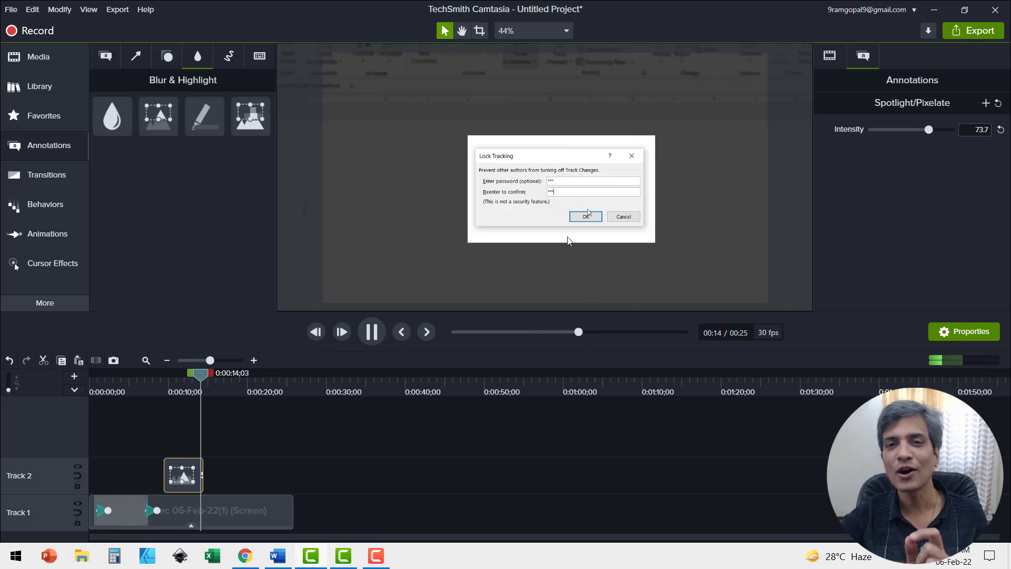
click(375, 339)
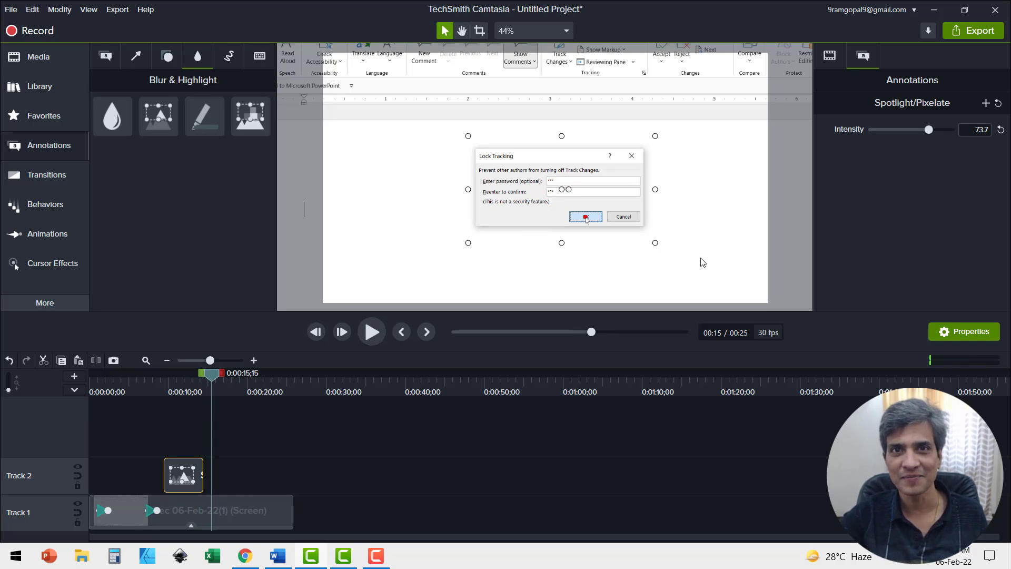
Step: Delete the Spotlight, try a Blur over the Lock Tracking dialog, then delete it
key(Delete)
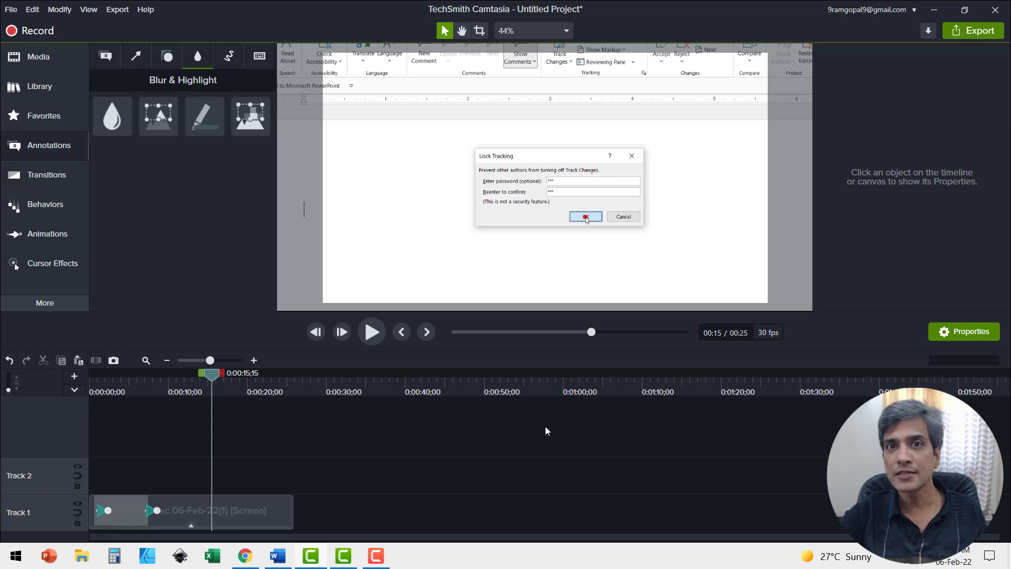
mouse_move(103, 100)
mouse_down()
mouse_move(111, 114)
mouse_move(451, 237)
mouse_move(505, 171)
mouse_move(660, 168)
mouse_up()
drag(554, 198, 533, 237)
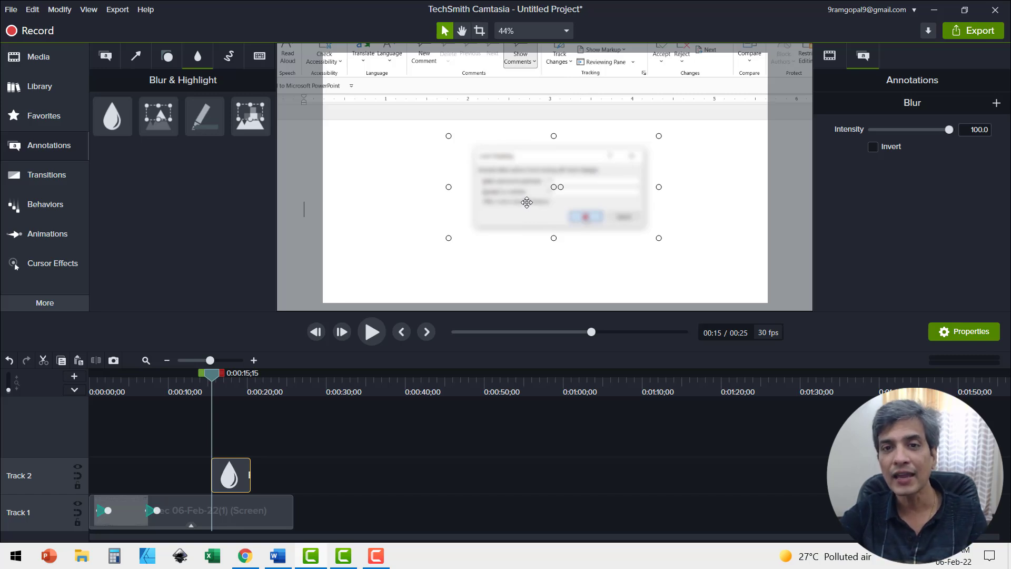
key(Delete)
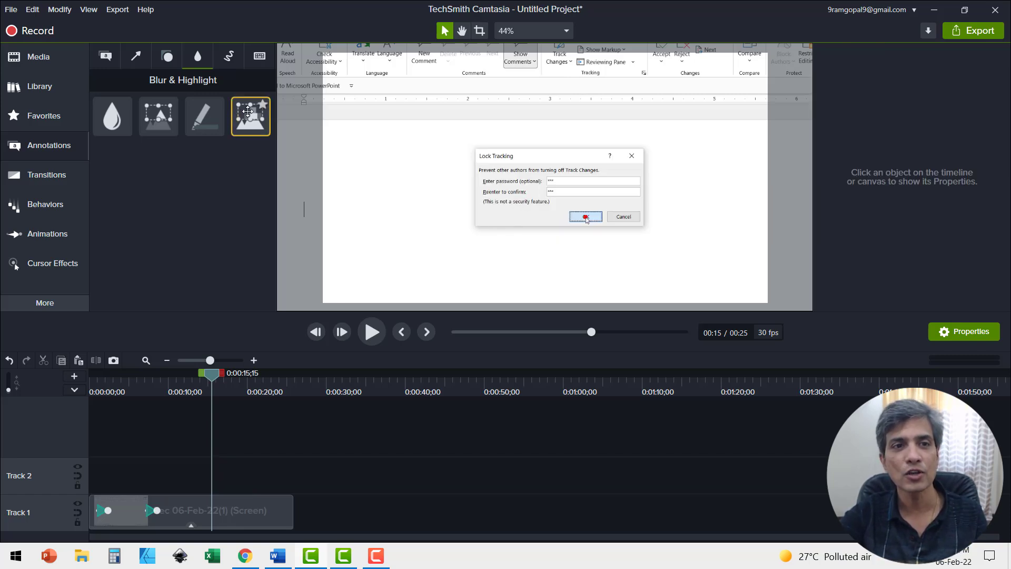
Step: Cover the whole dialog with a Pixelate annotation and preview it
mouse_move(251, 116)
mouse_down()
mouse_move(516, 179)
mouse_move(662, 167)
mouse_up()
drag(559, 198, 567, 241)
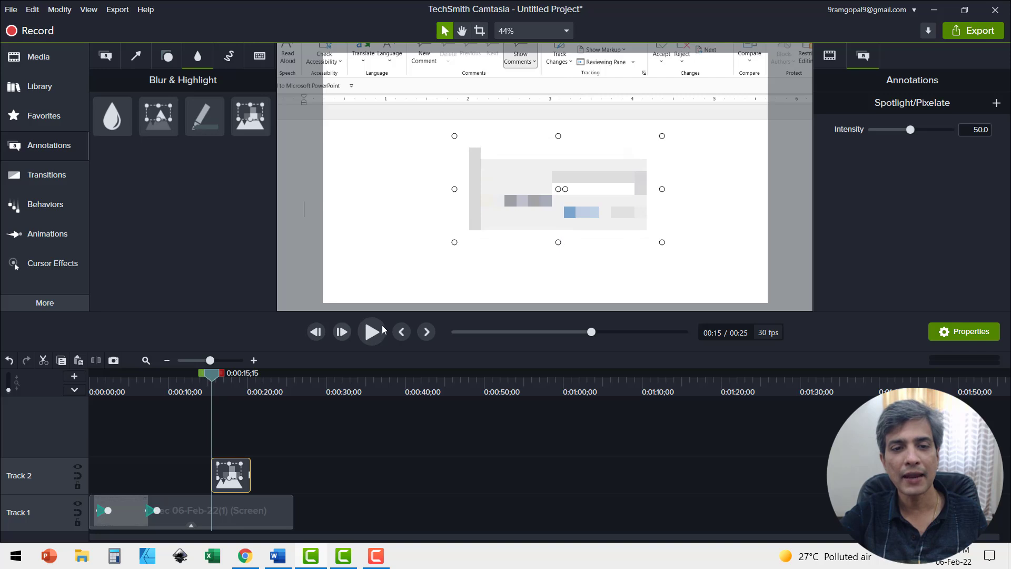
click(371, 333)
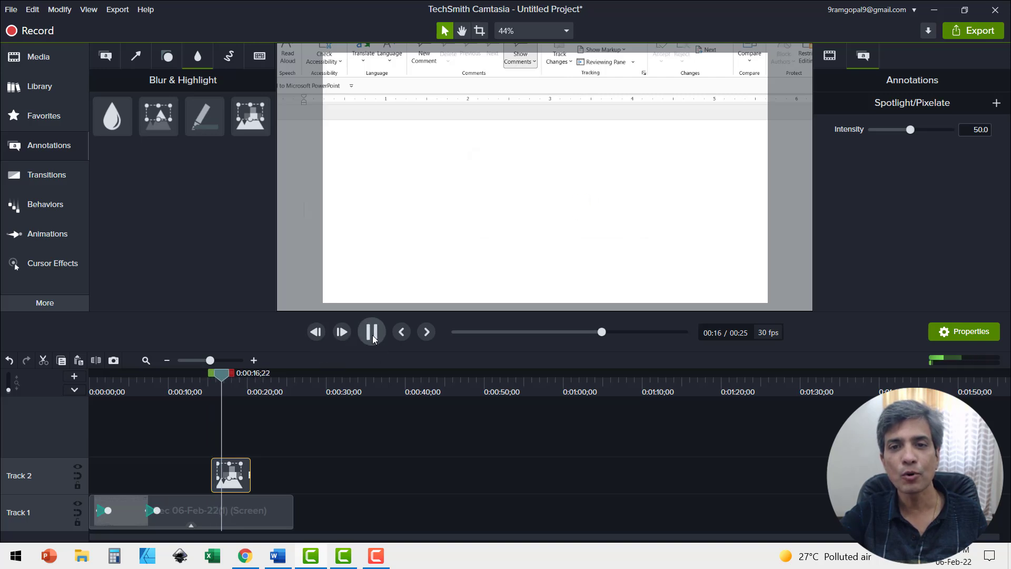
click(375, 335)
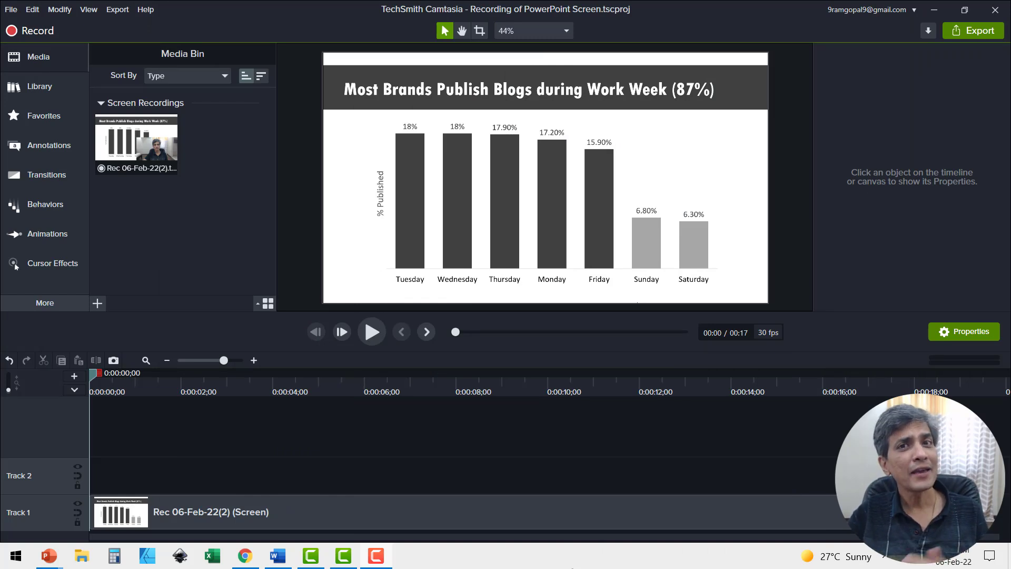
click(464, 448)
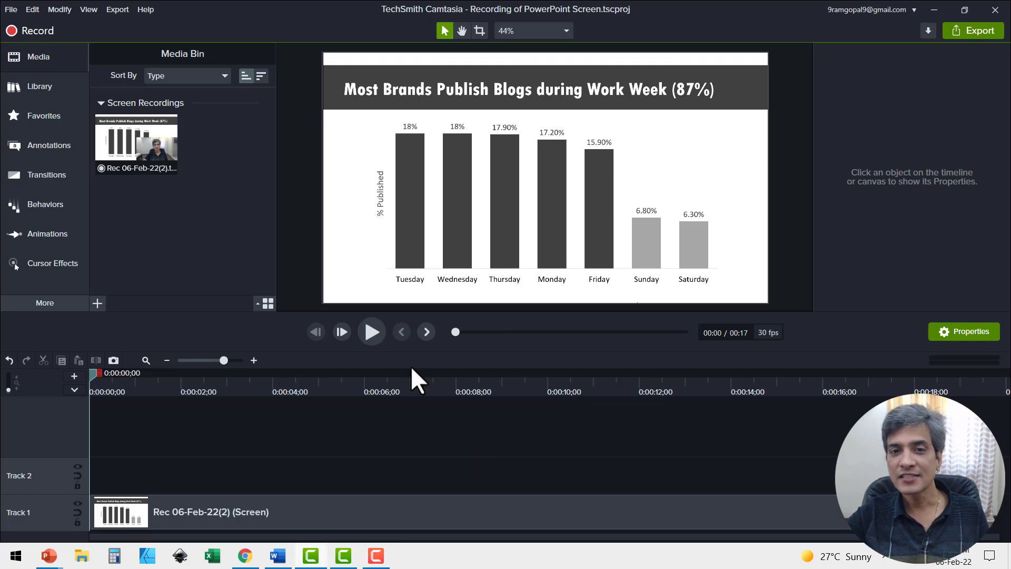
click(371, 335)
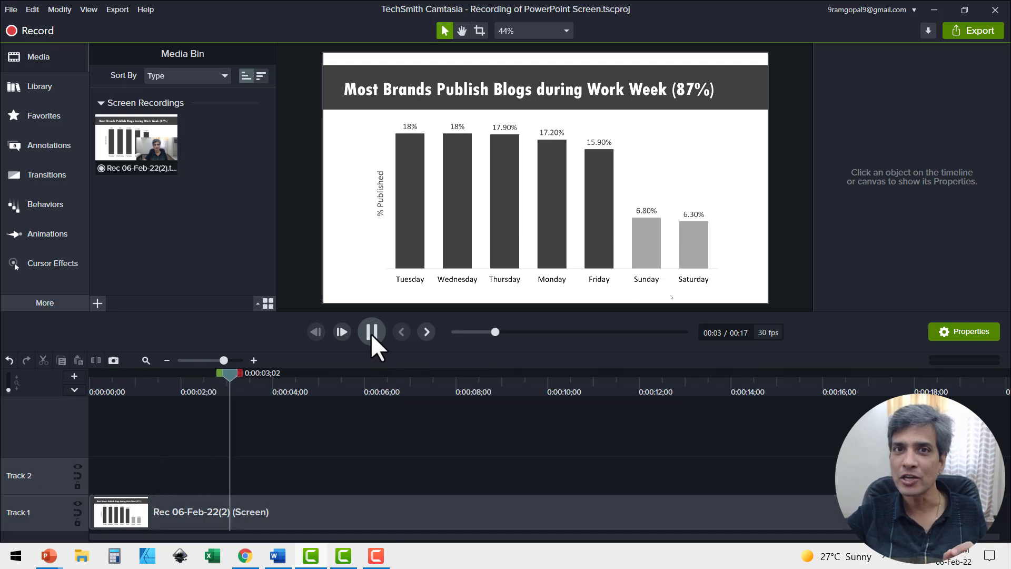
click(371, 334)
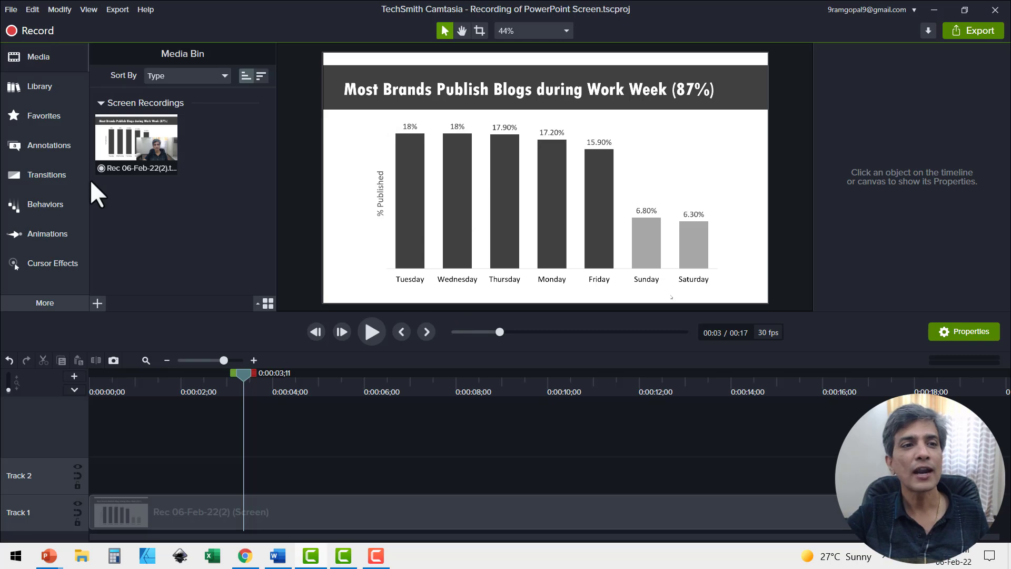
Step: Draw a red Sketch Motion rectangle around the Tuesday and Wednesday bars and preview its animation
click(68, 149)
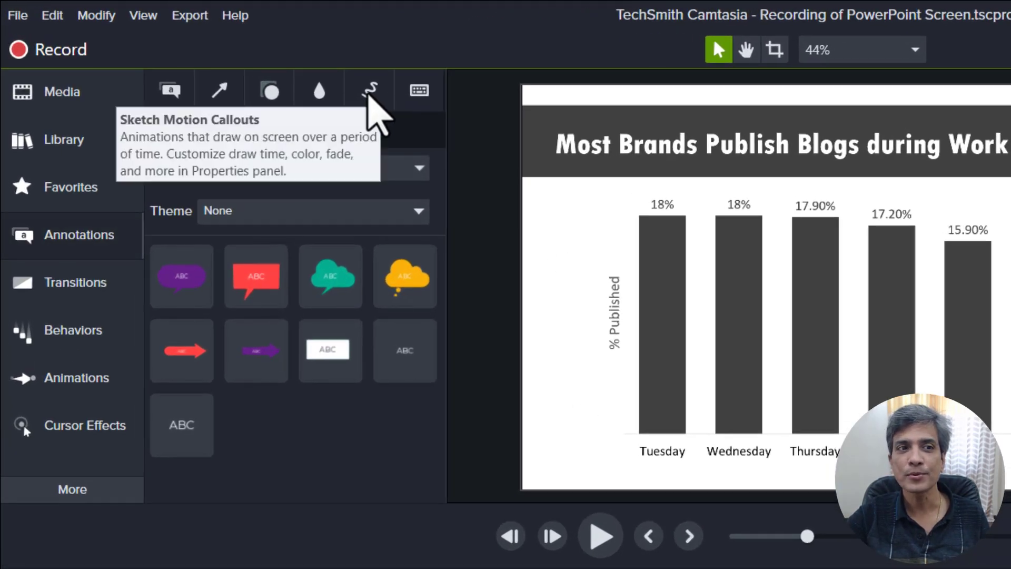
click(371, 92)
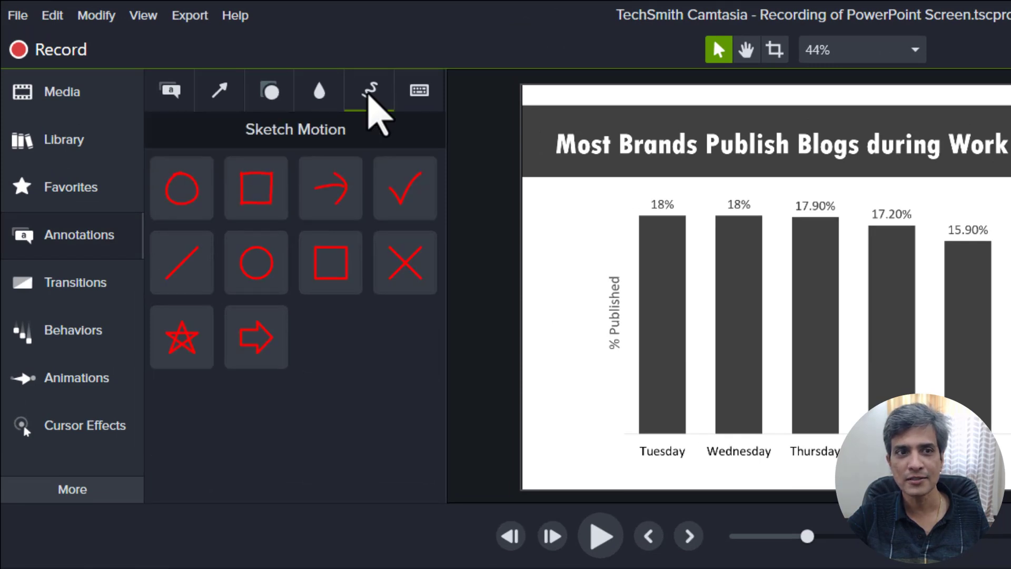
mouse_move(257, 189)
mouse_down()
mouse_move(665, 283)
mouse_move(713, 233)
mouse_move(731, 256)
mouse_move(711, 379)
mouse_move(710, 476)
mouse_up()
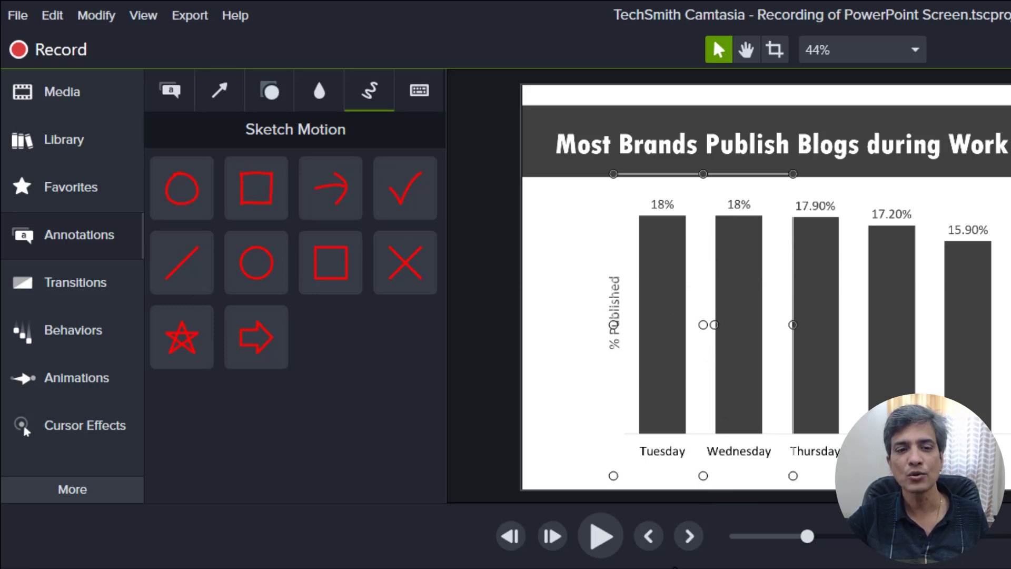
click(591, 529)
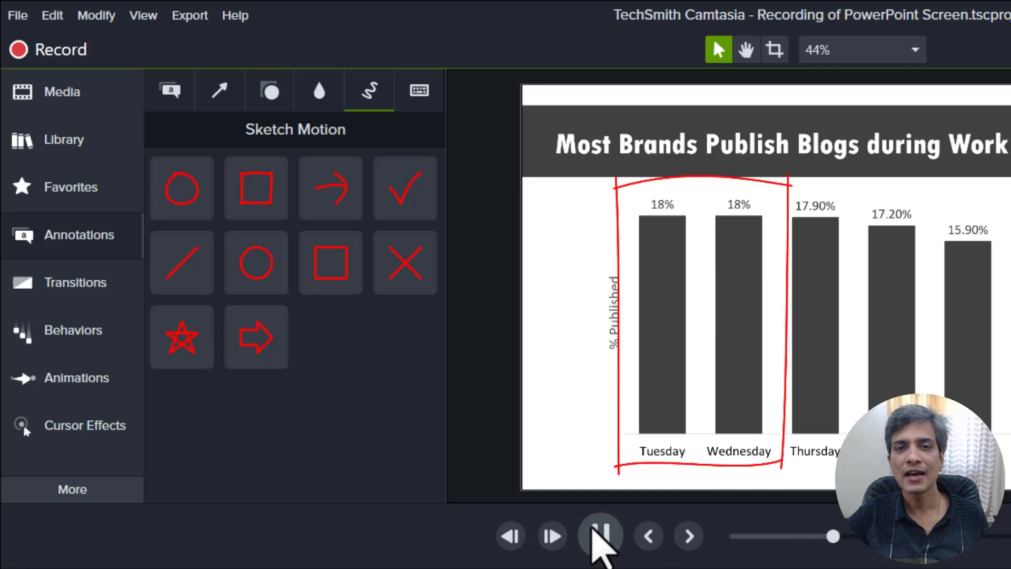
click(593, 530)
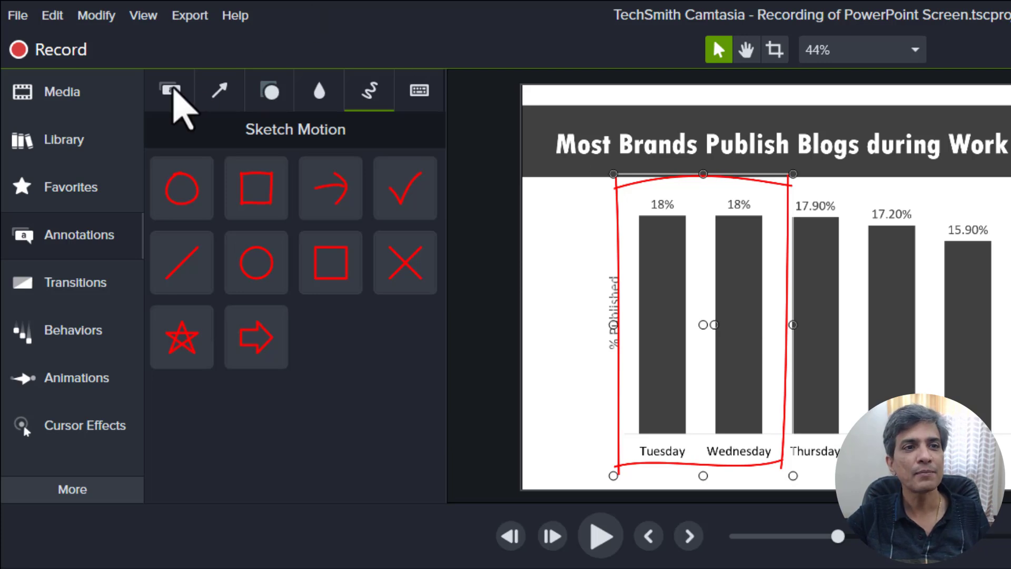
click(174, 90)
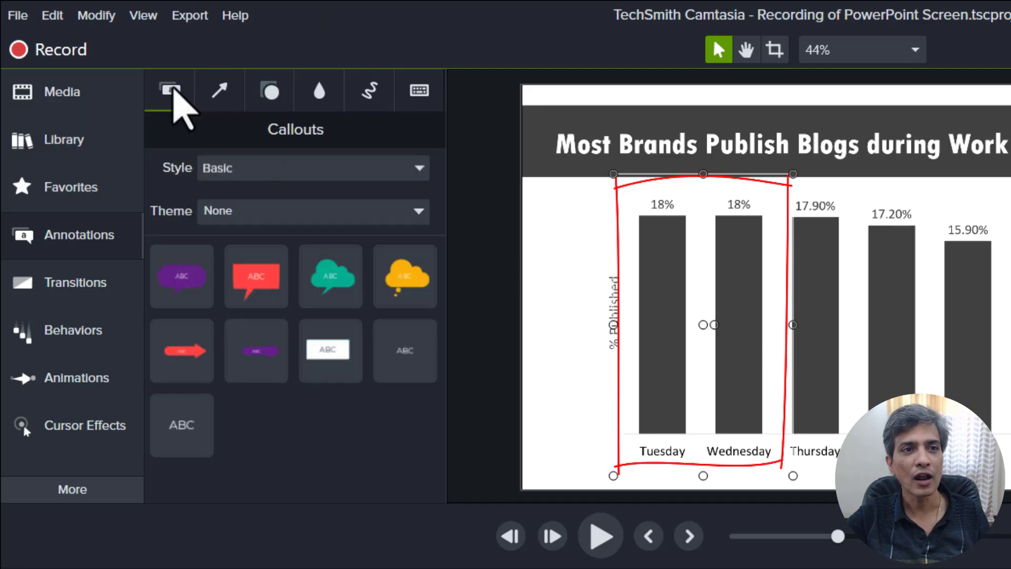
Step: Add a red callout reading '36% on 2 days' with its tail aimed at the boxed bars
drag(253, 277, 857, 248)
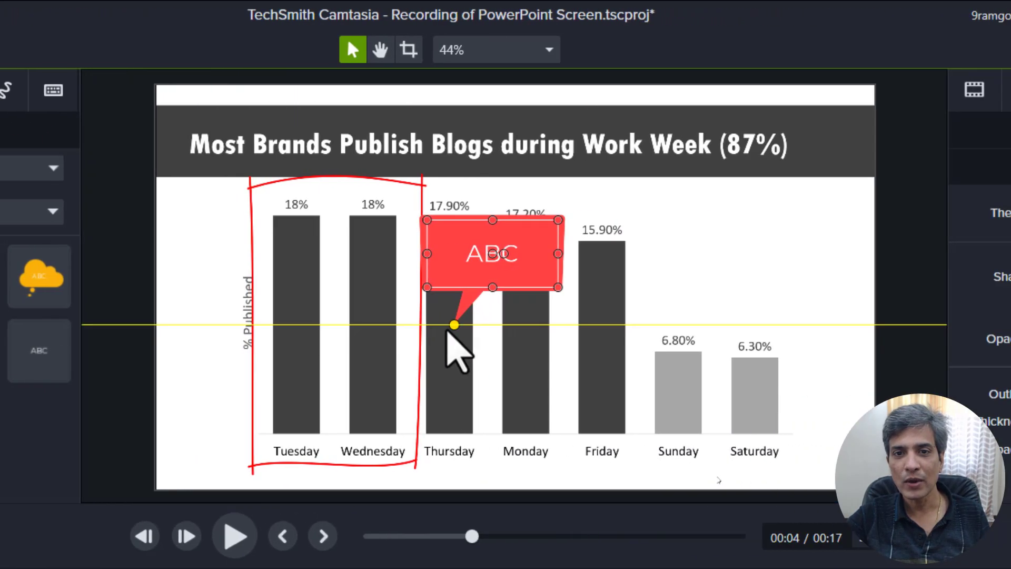
drag(821, 329, 792, 321)
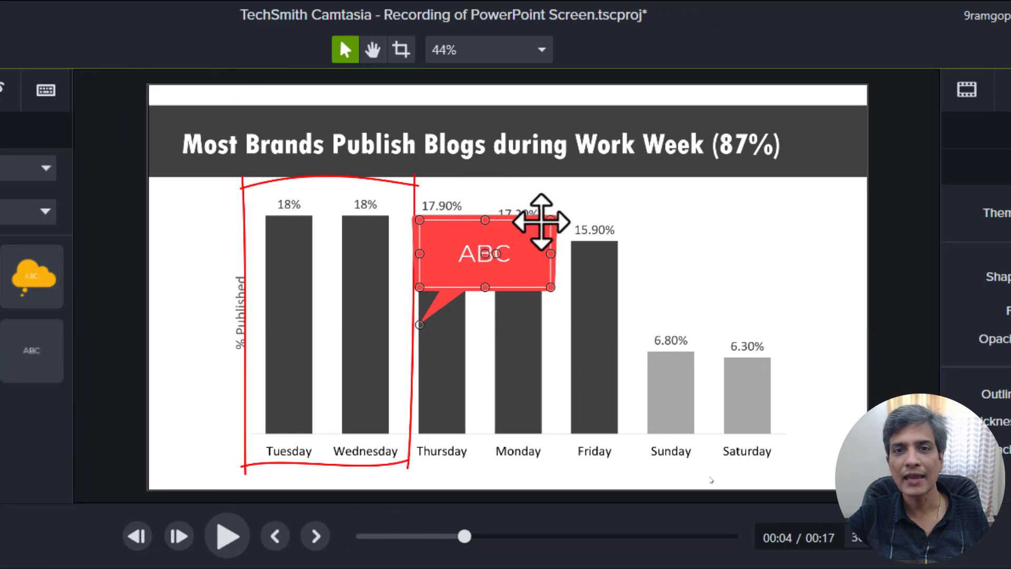
drag(532, 219, 557, 236)
drag(469, 323, 419, 324)
click(518, 253)
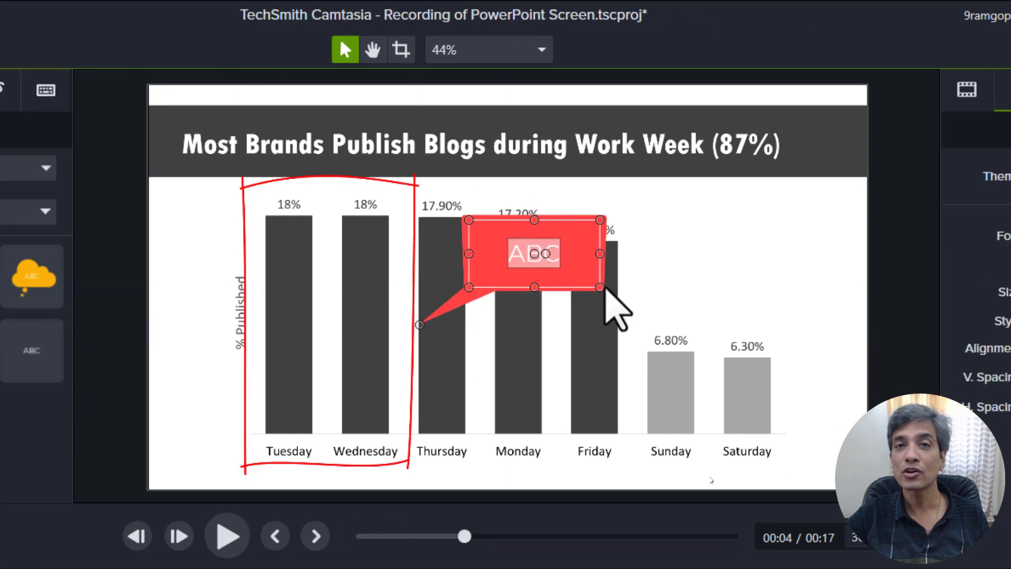
text(36% on 2 days)
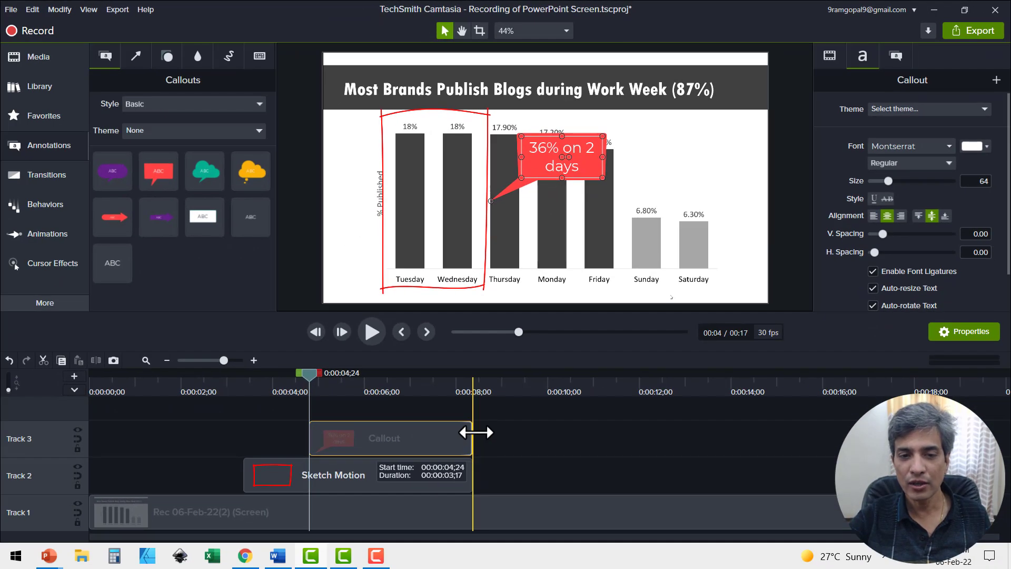
drag(475, 432, 473, 432)
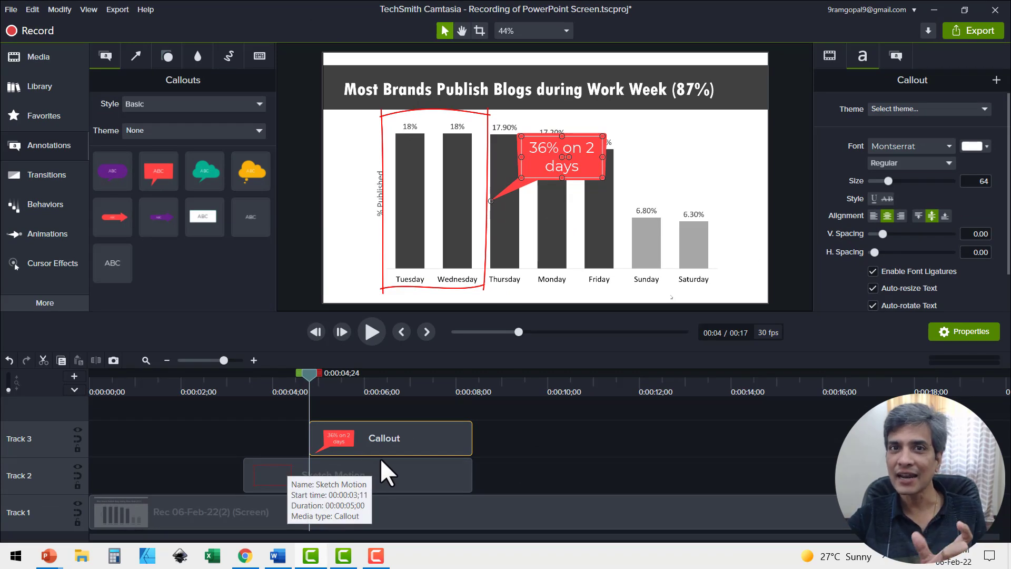
Step: Apply the Pop Up behavior to the Callout clip and preview the entrance from just before it
click(49, 206)
mouse_move(212, 224)
mouse_down()
mouse_move(354, 387)
mouse_move(384, 446)
mouse_up()
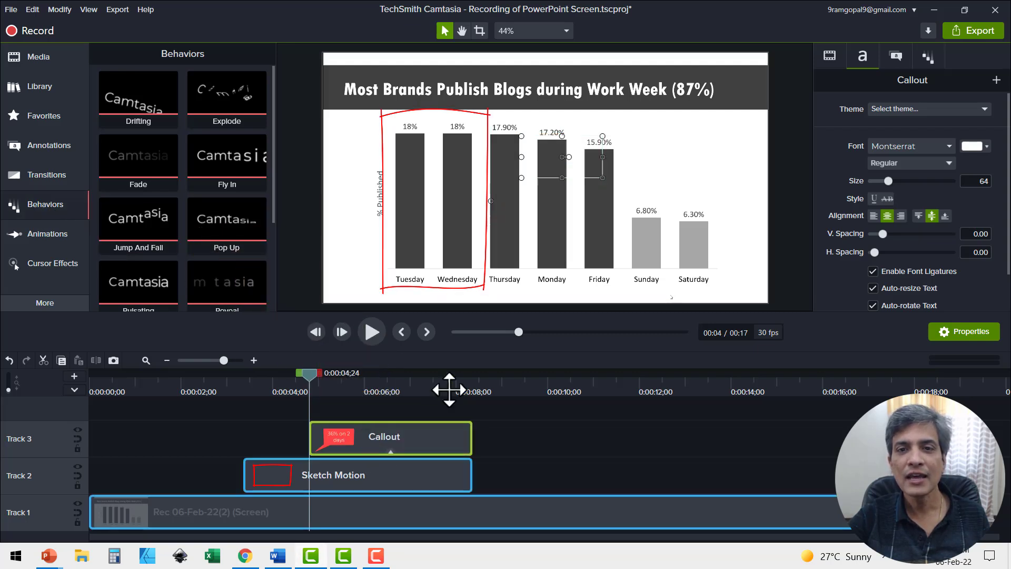
drag(421, 402, 416, 421)
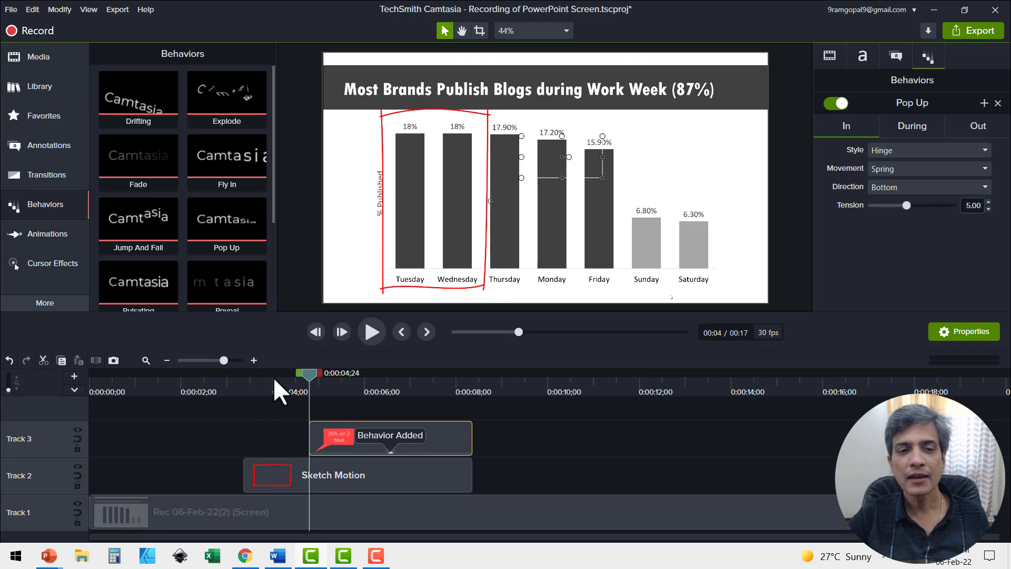
click(230, 386)
click(370, 332)
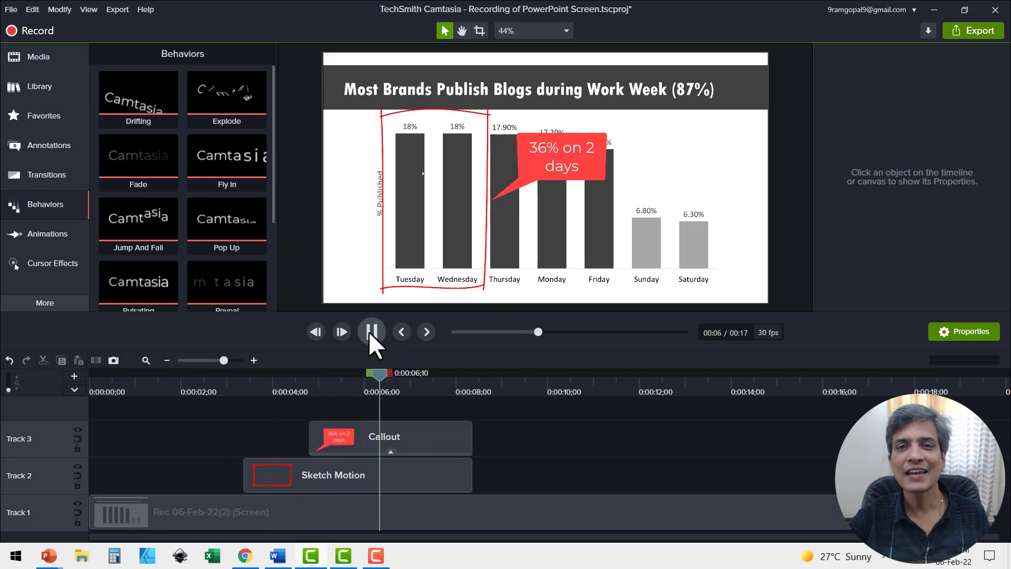
click(370, 331)
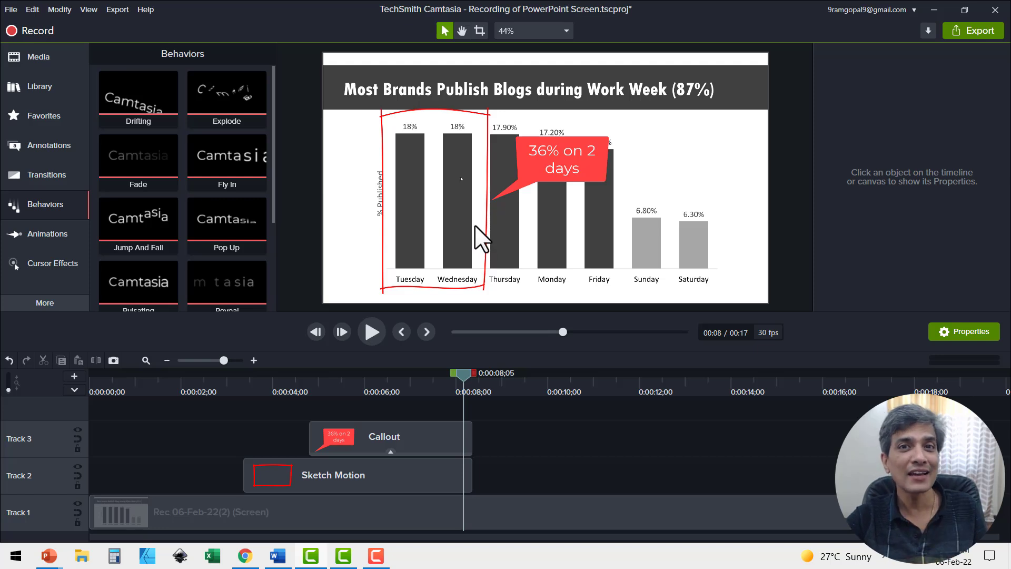
key(ctrl+1)
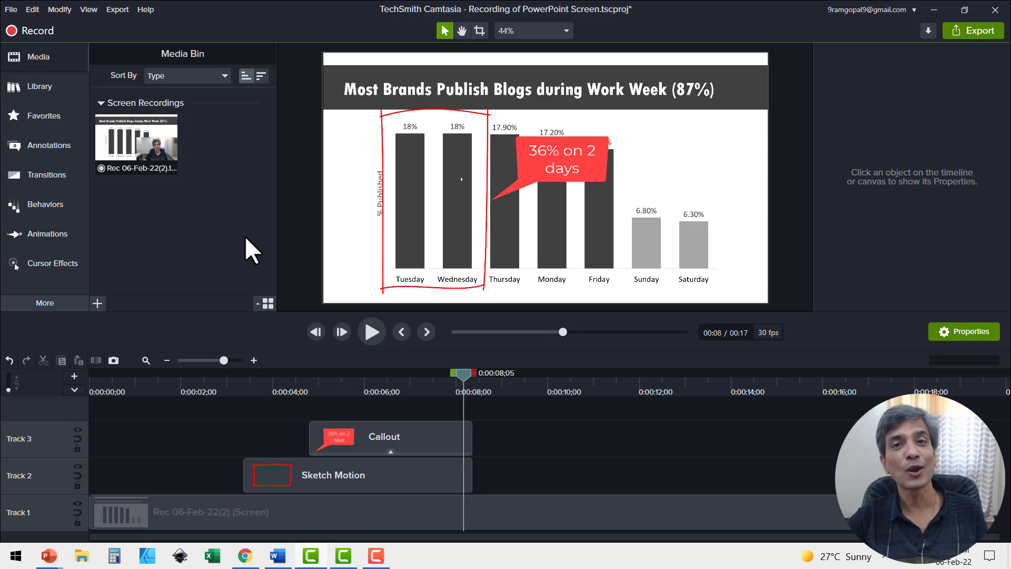
Step: Place circleripple-01 from Library > Lower Thirds on Track 2 at 0:00:09;20
drag(462, 380, 533, 387)
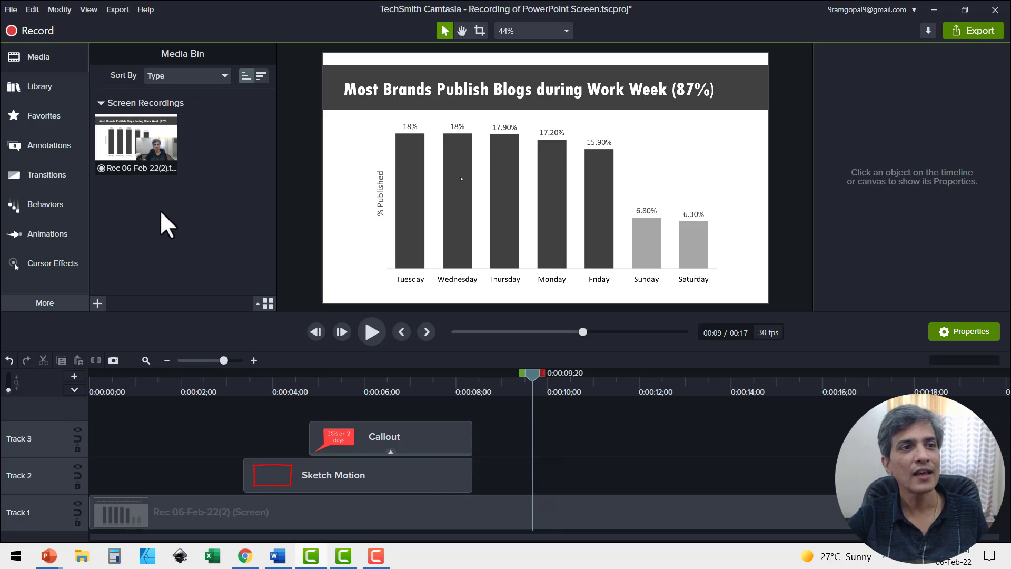
click(40, 88)
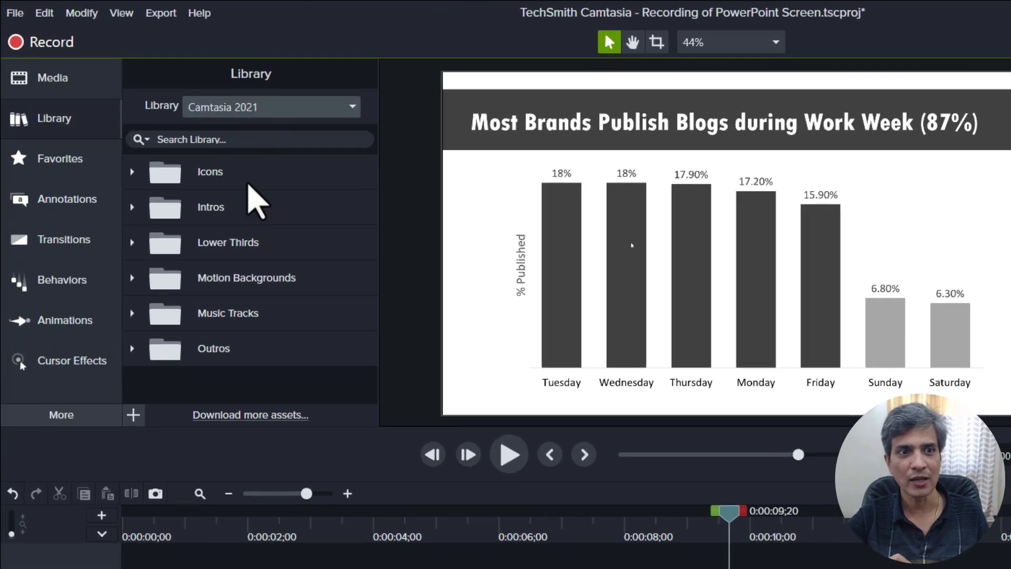
click(131, 242)
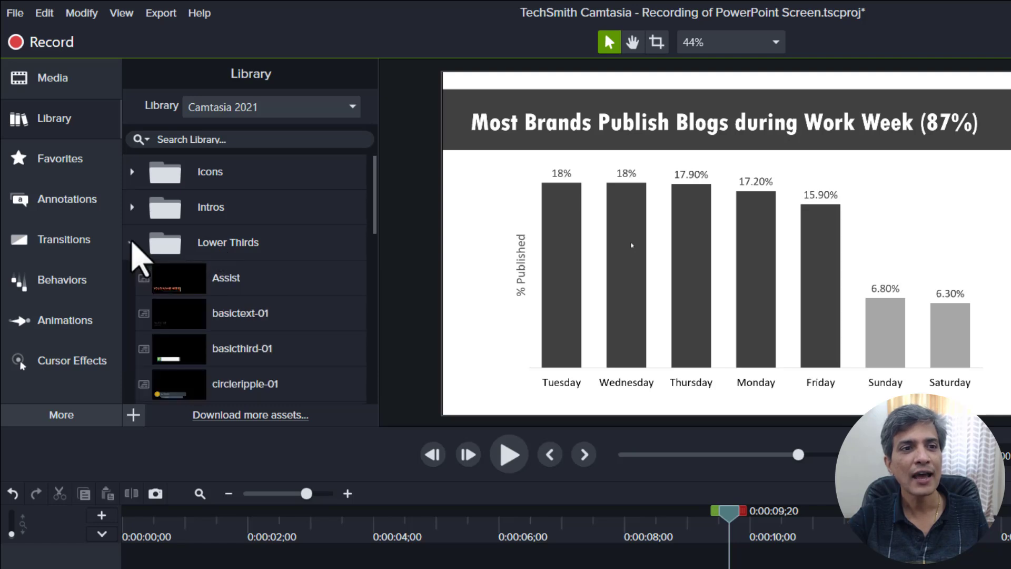
scroll(298, 316, down, 1)
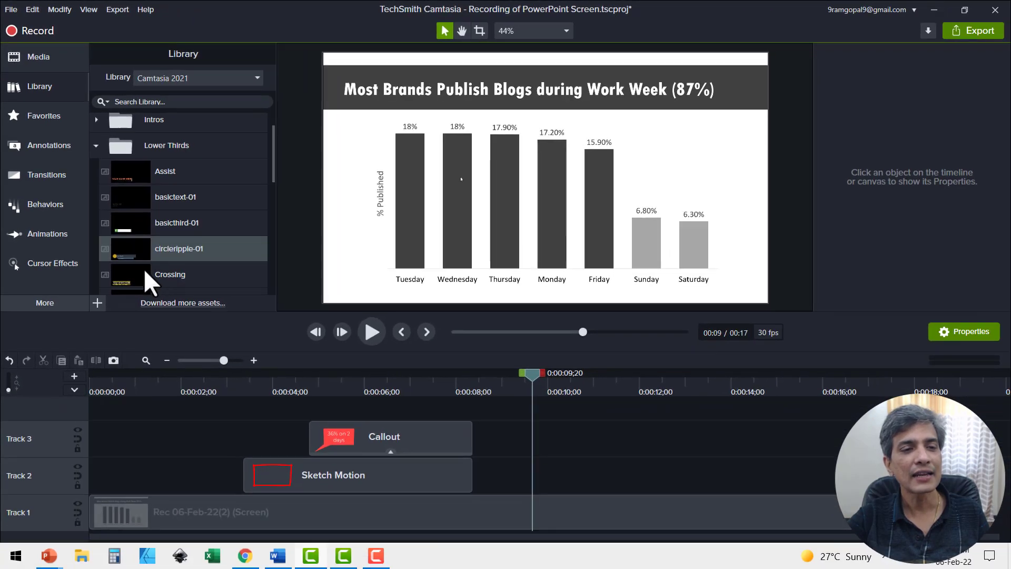
drag(144, 271, 526, 491)
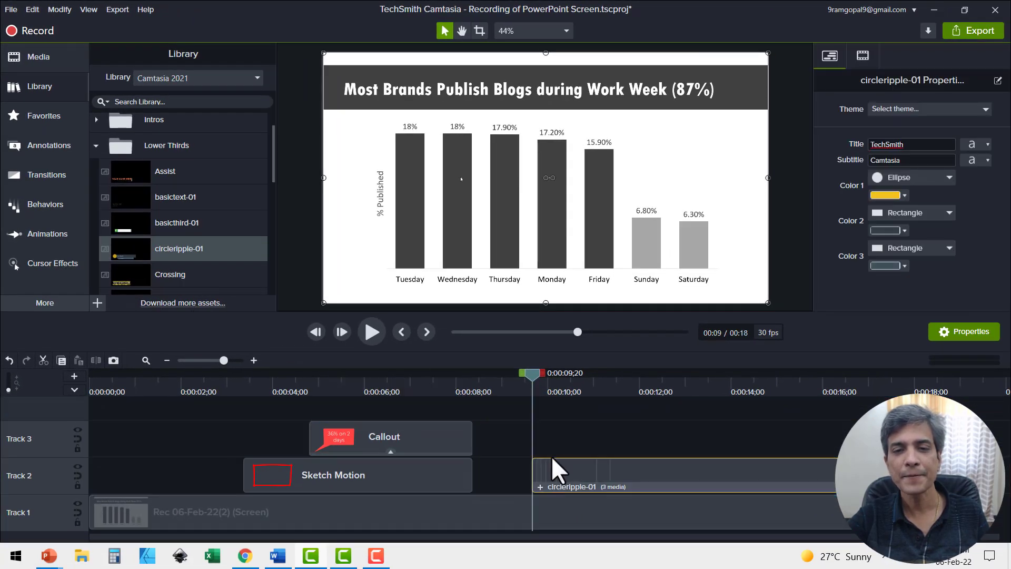
Step: Enter 'Additional Snippet' as the circleripple-01 title and 'Further info' as its subtitle
drag(534, 381, 678, 399)
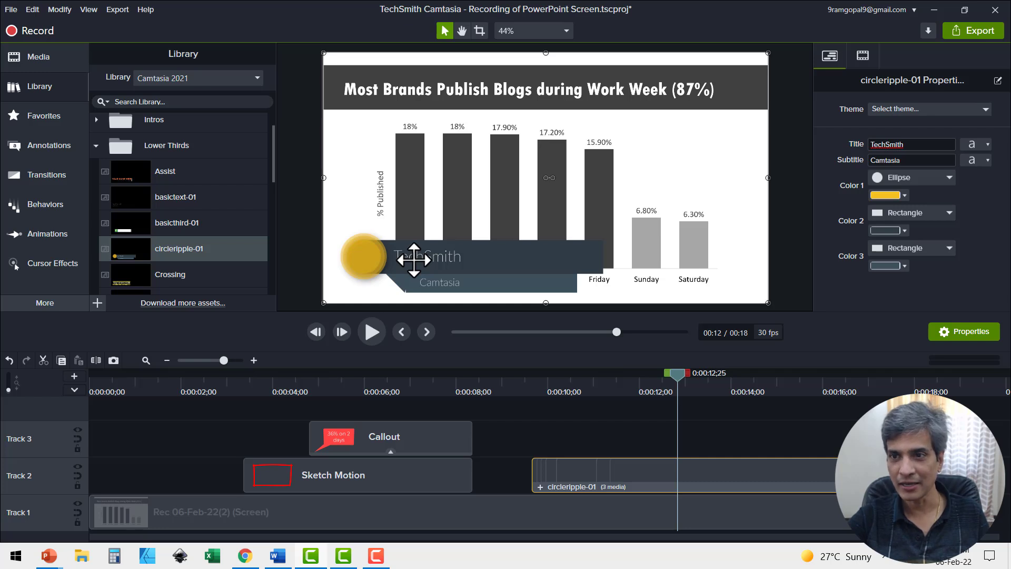
click(910, 146)
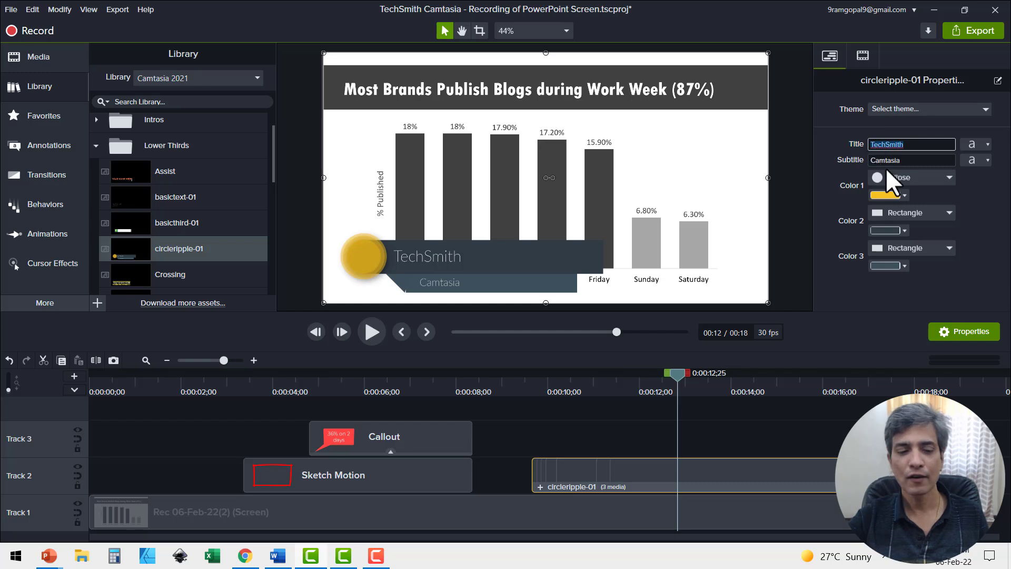
text(Addit)
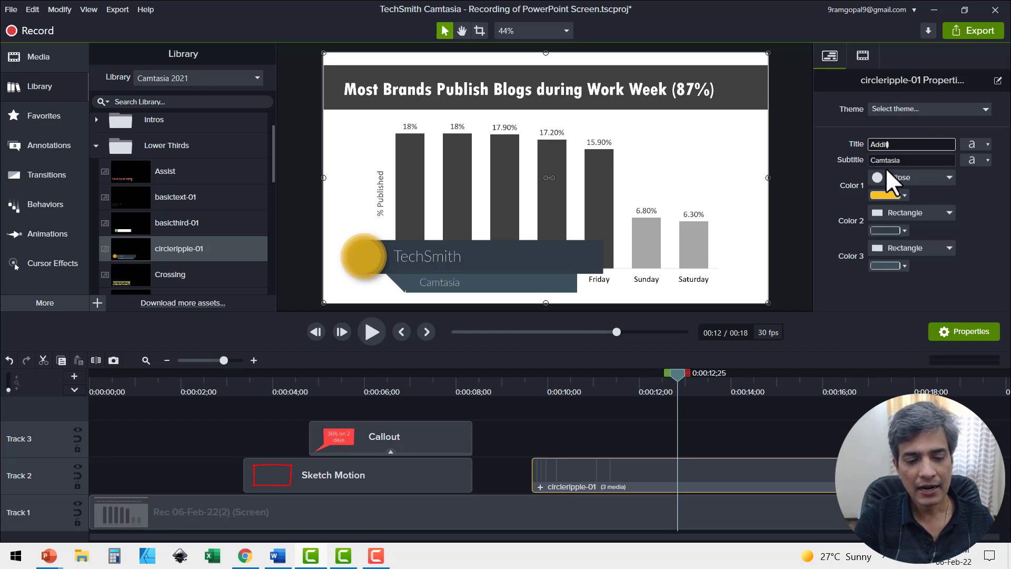
text(ional Snippet)
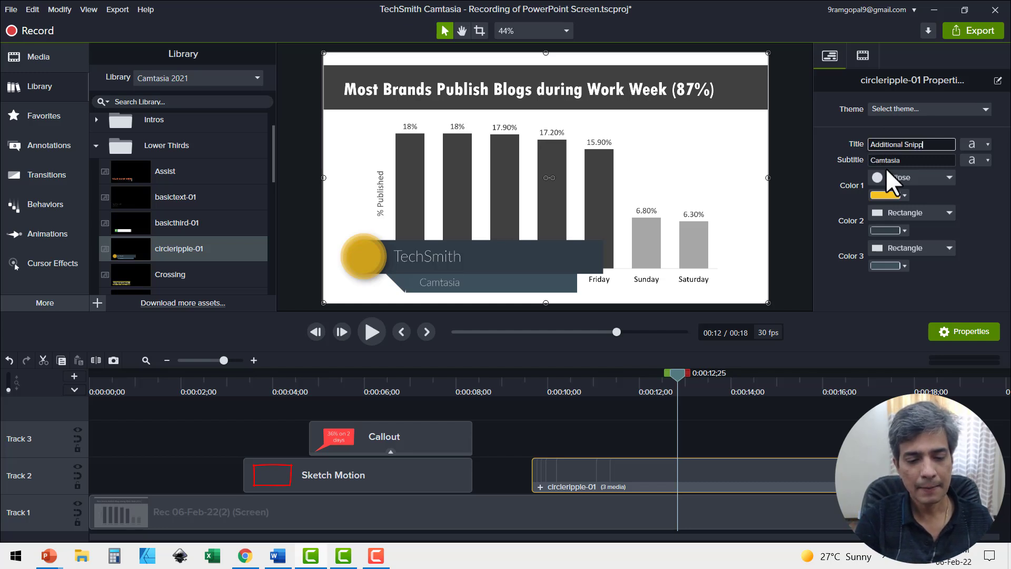
key(Tab)
text(Further info)
Step: Replay the lower third from just before it to preview the new text
click(520, 389)
click(371, 332)
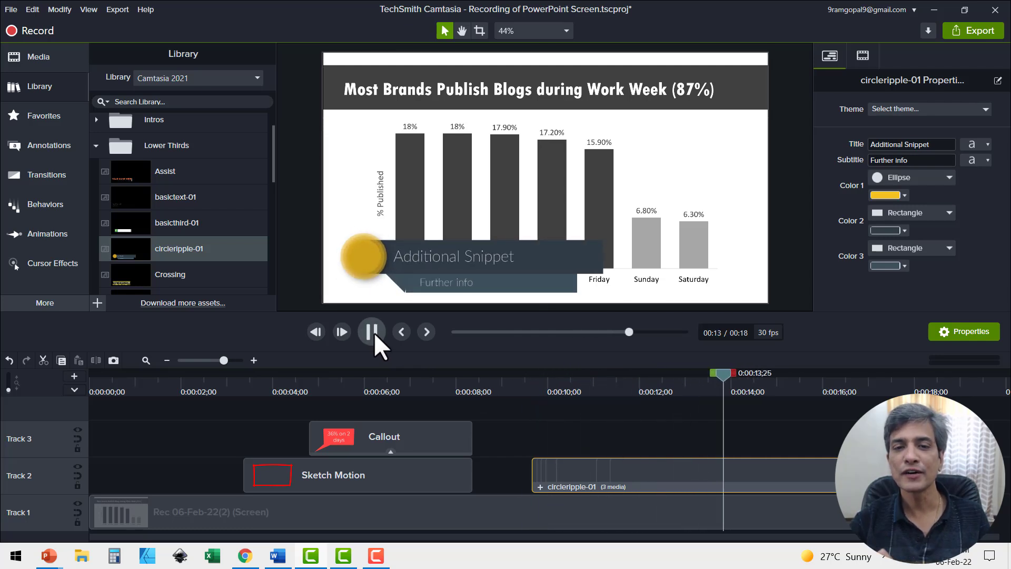
click(371, 332)
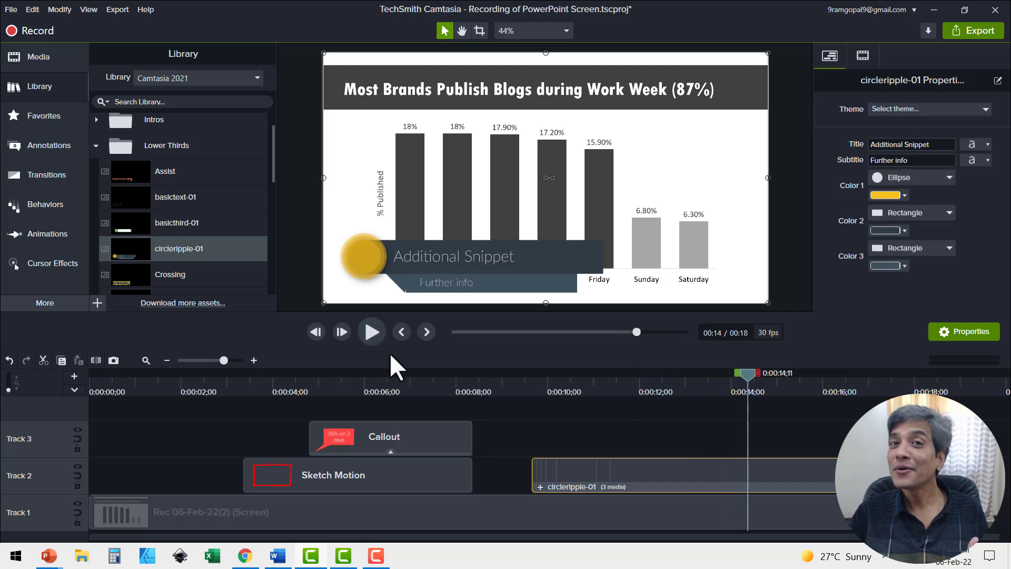